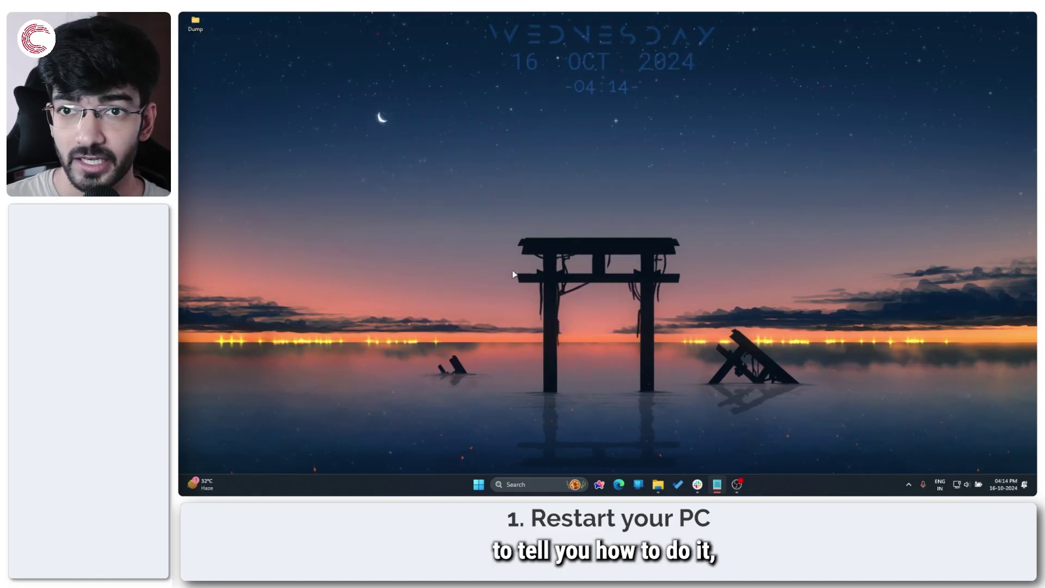
Search 'webca' in Start, check the power options, then close Start without restarting
click(482, 488)
text(webca)
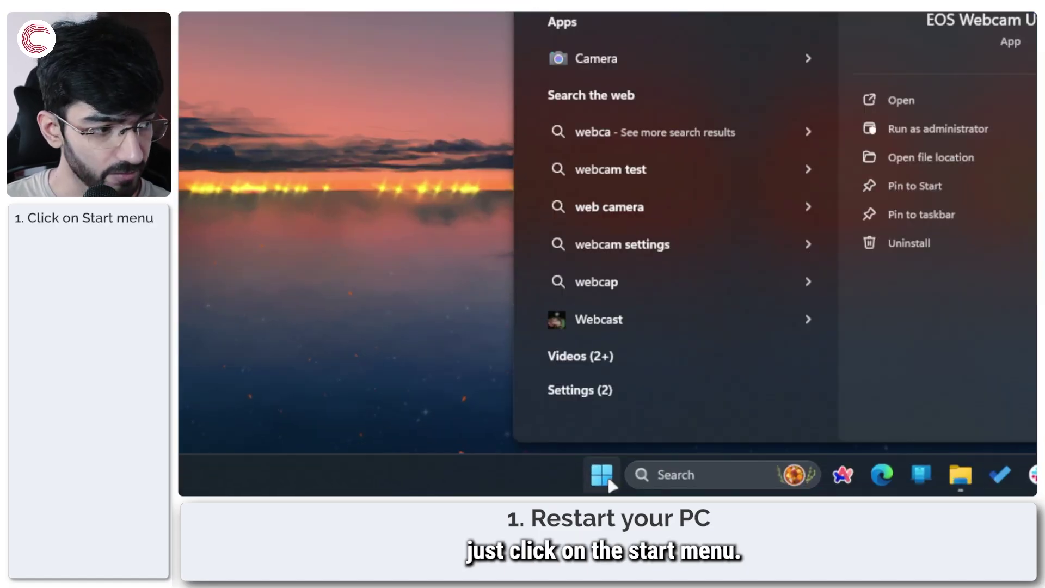
key(BackSpace)
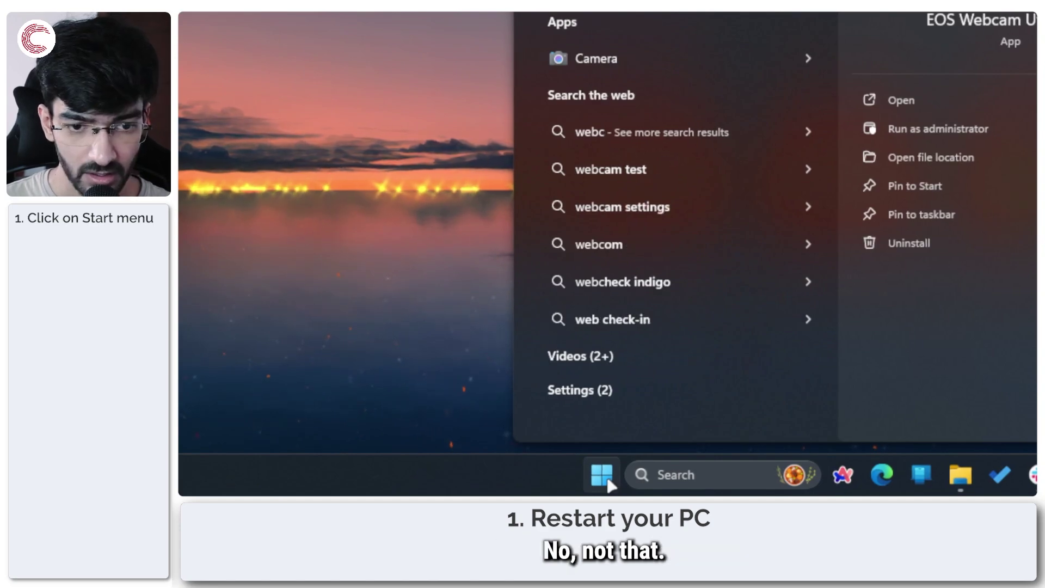
key(BackSpace)
key(BackSpace)
key(BackSpace)
key(BackSpace)
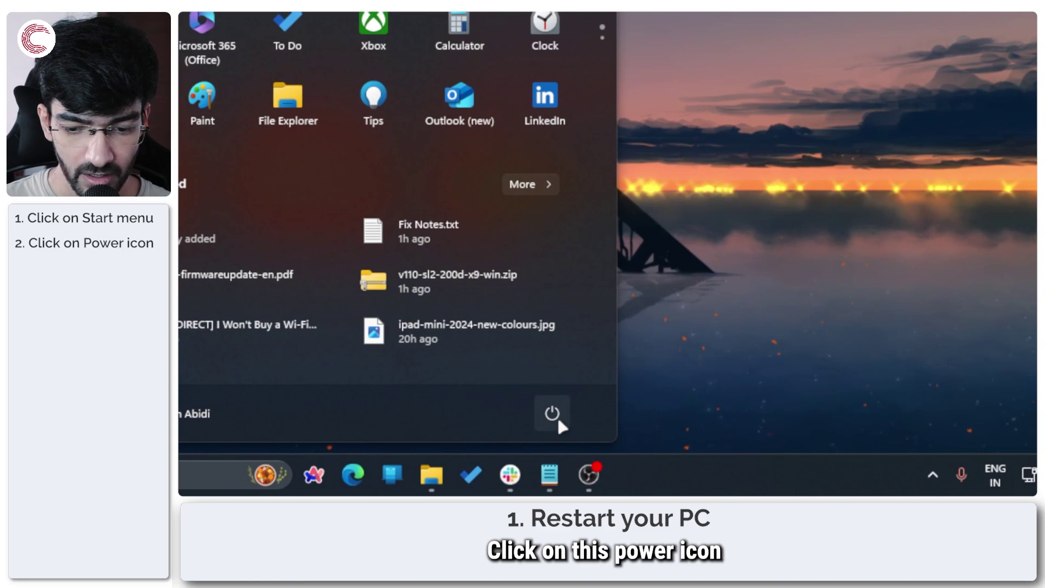
click(558, 419)
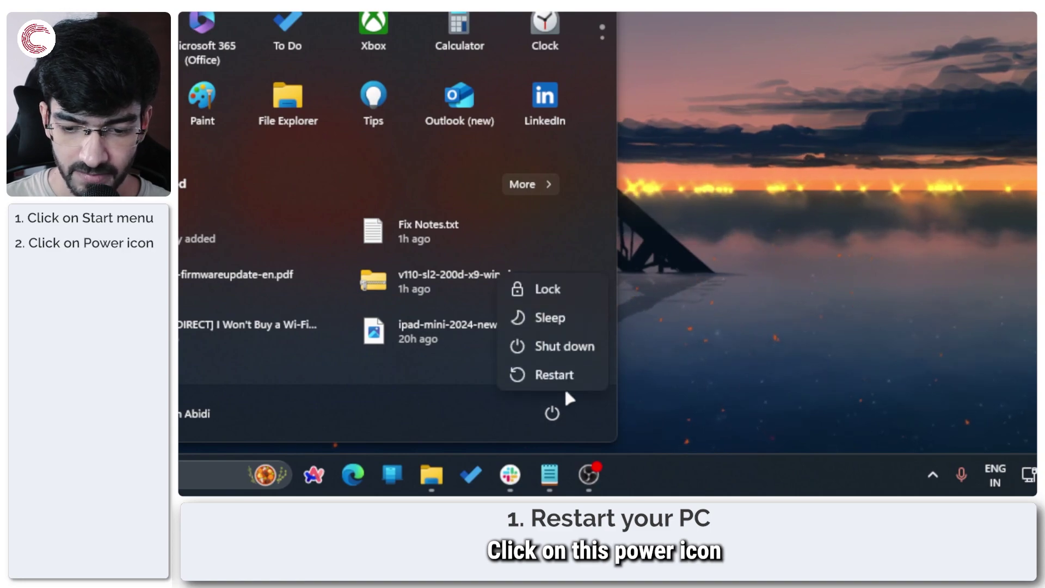
key(Escape)
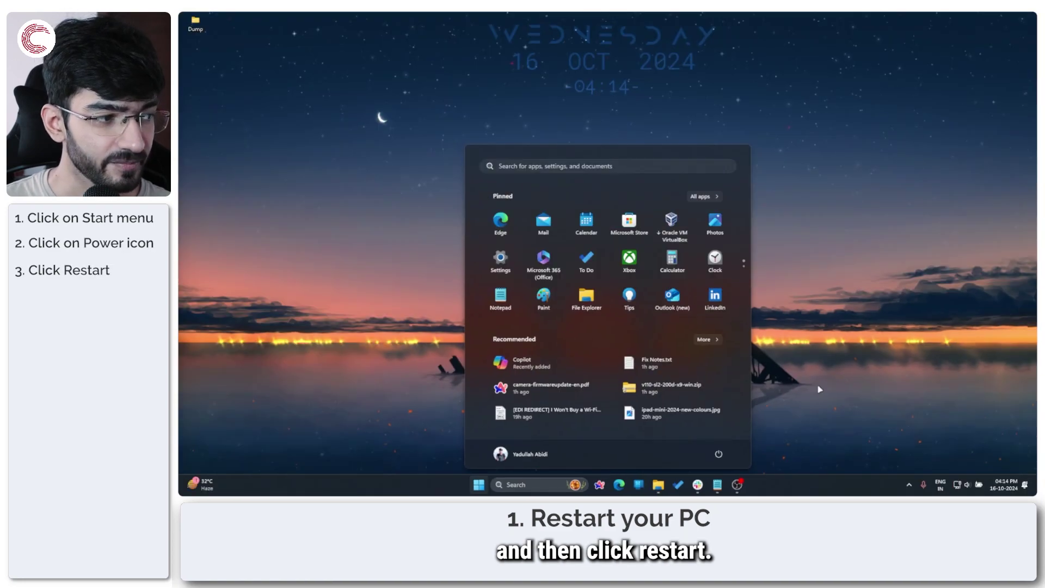
click(754, 283)
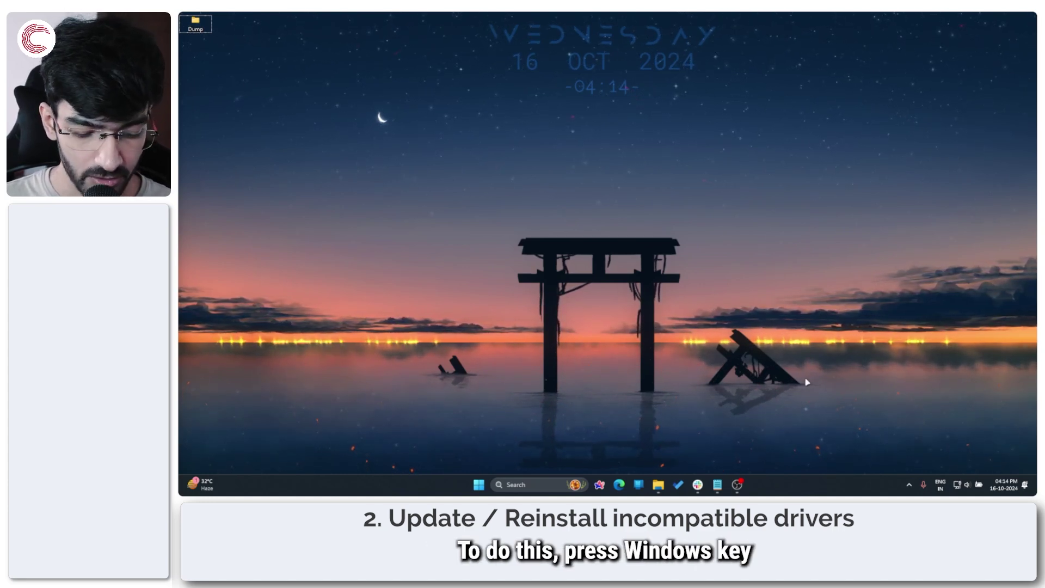
Launch Device Manager from the Win+X menu and scan for hardware changes
key(super+x)
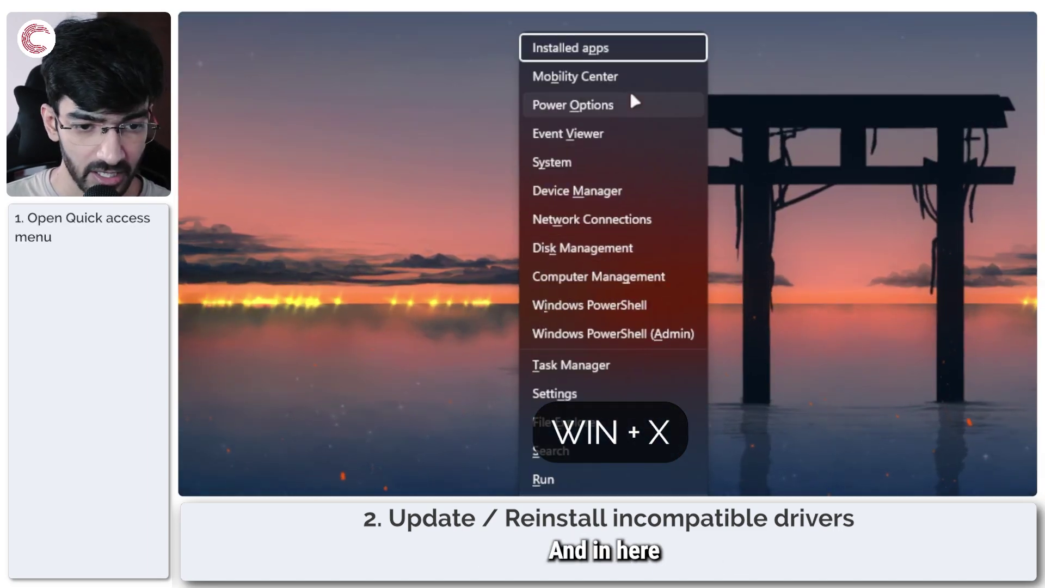
click(626, 191)
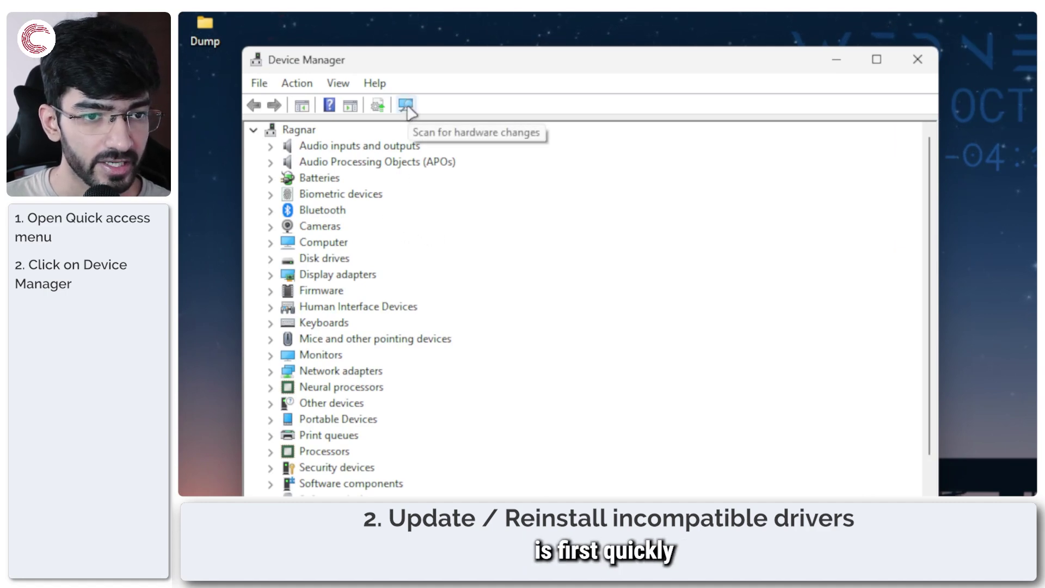
click(406, 105)
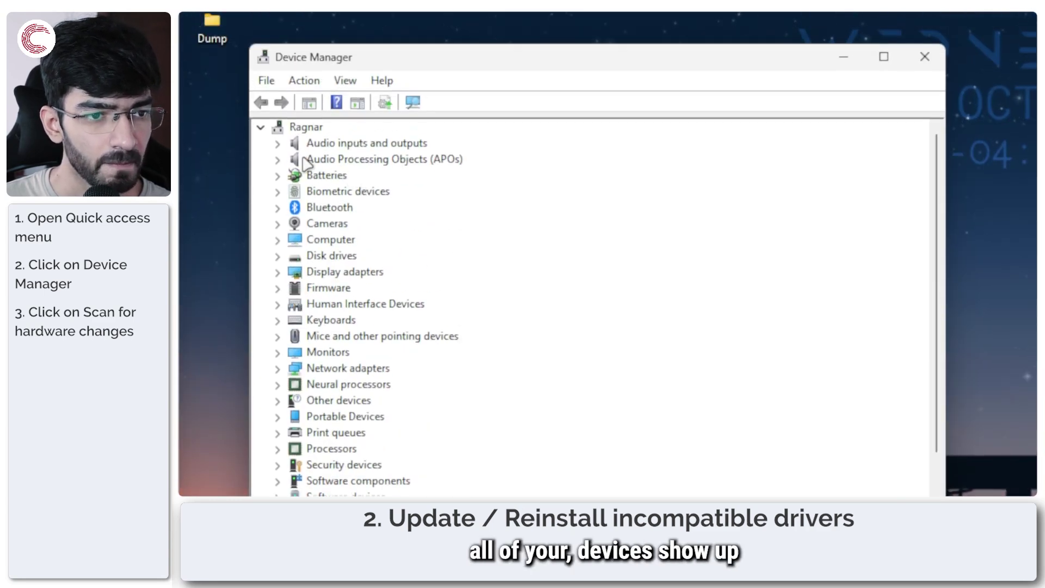
Check Audio inputs, APOs, Batteries, Biometric, Bluetooth, Cameras and Computer for driver warnings
click(278, 144)
click(277, 144)
click(277, 159)
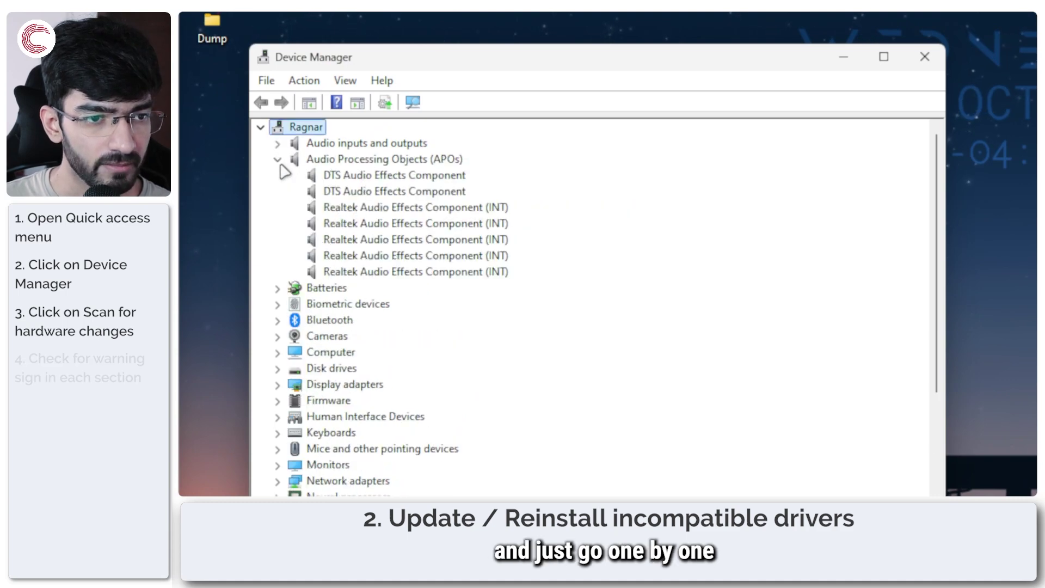
click(278, 161)
click(278, 177)
click(278, 175)
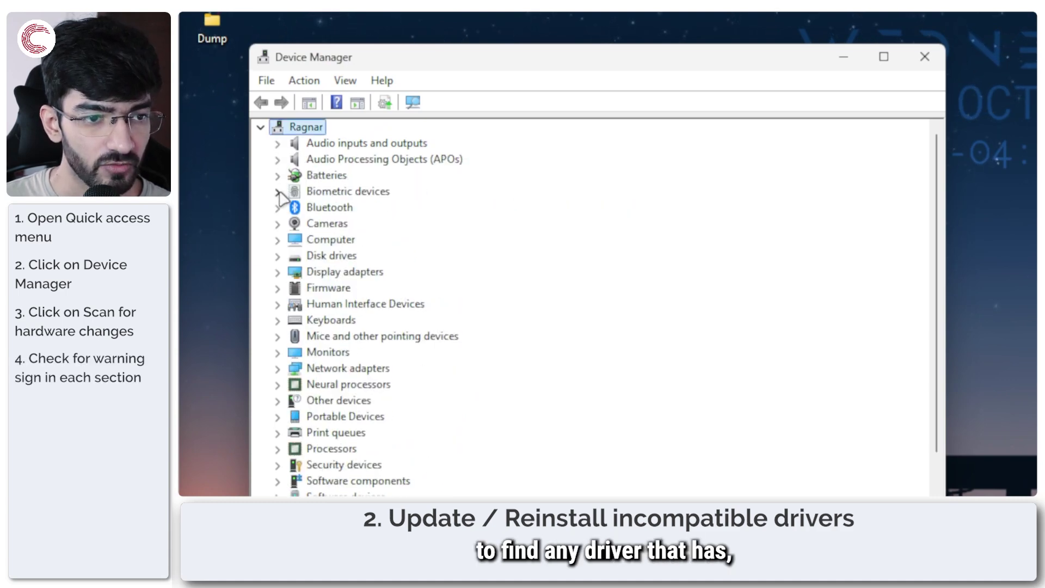
click(277, 191)
click(278, 192)
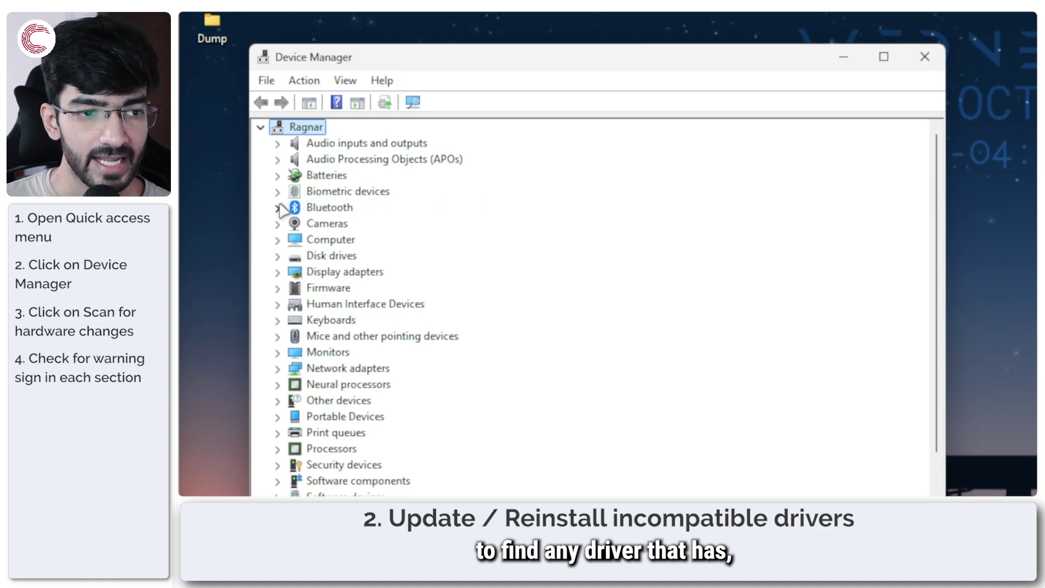
click(278, 207)
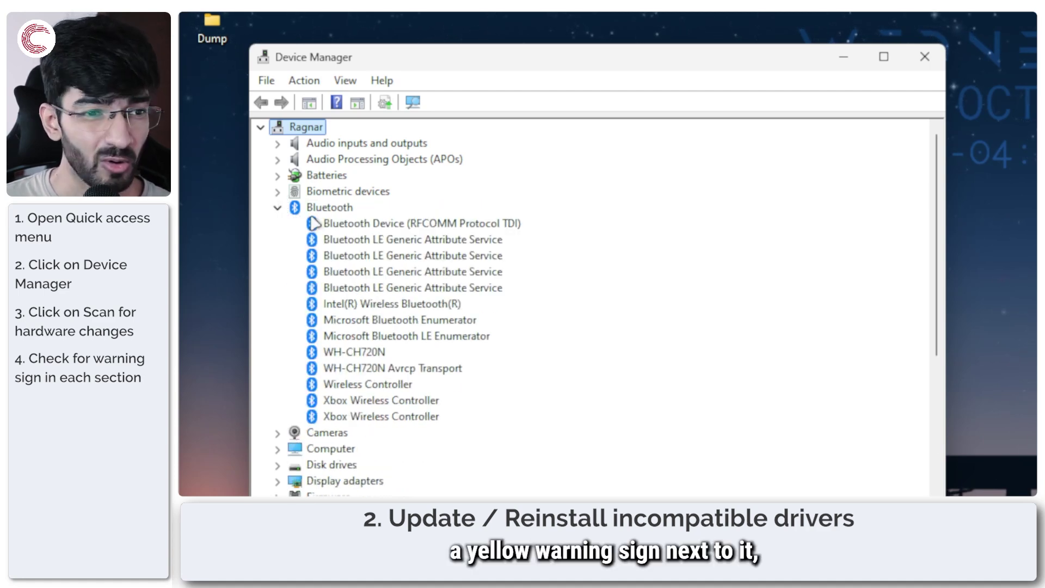
click(277, 208)
click(276, 224)
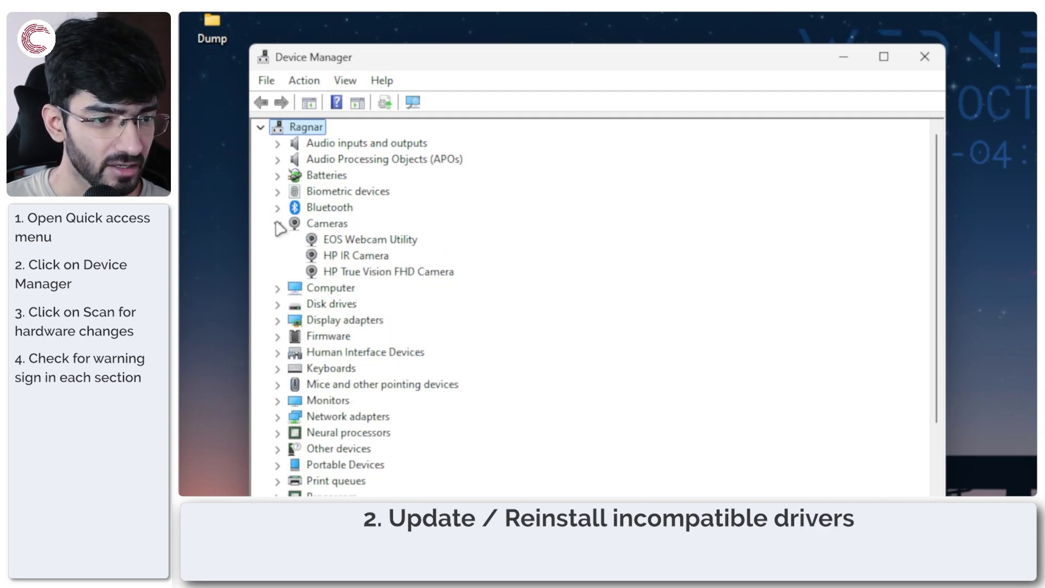
click(277, 226)
click(278, 240)
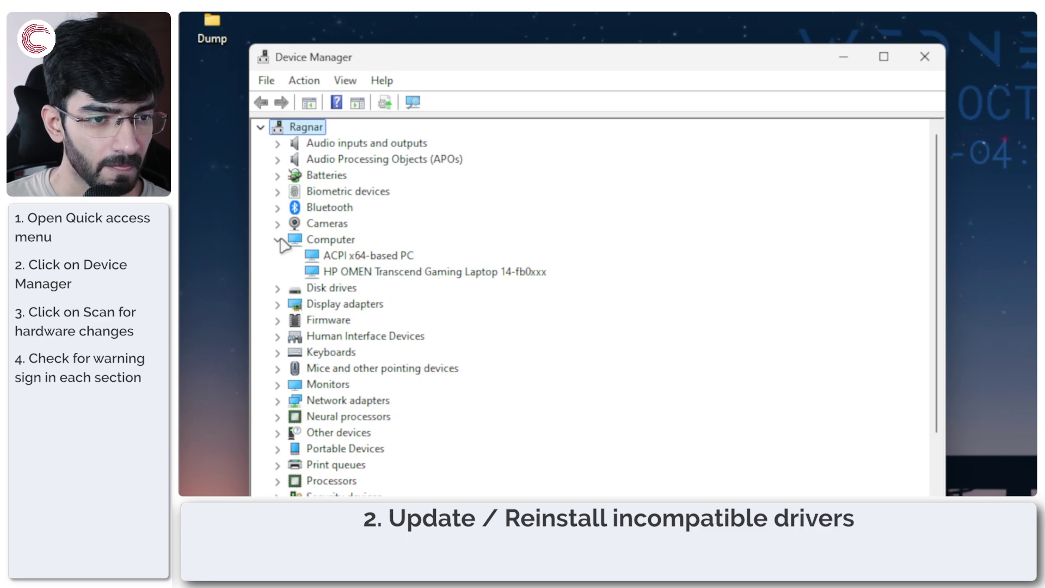
click(278, 240)
Check Disk drives, Display adapters, Firmware and Human Interface Devices for warnings
click(277, 255)
click(278, 256)
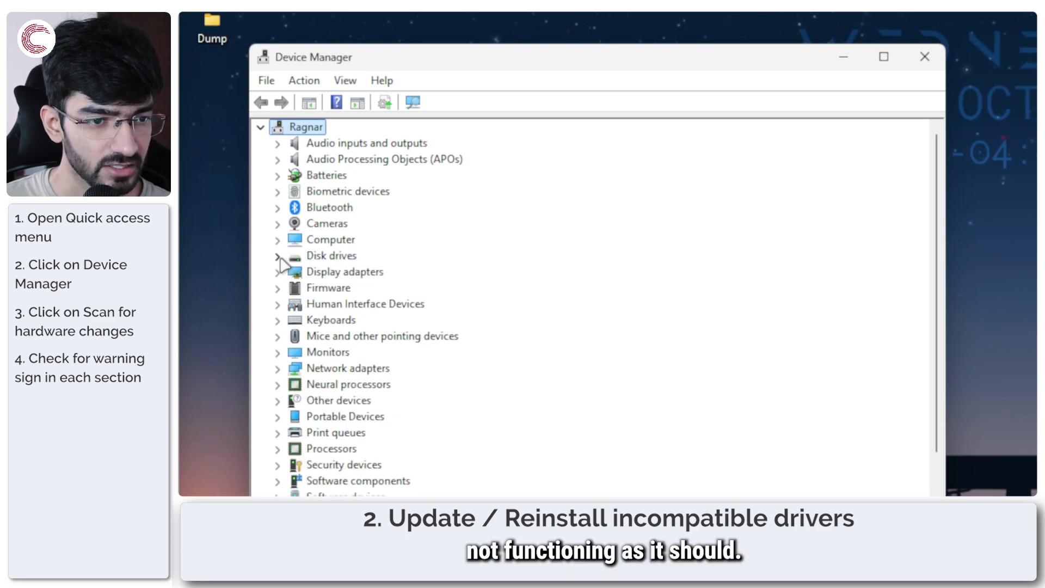
click(277, 272)
click(278, 272)
click(278, 288)
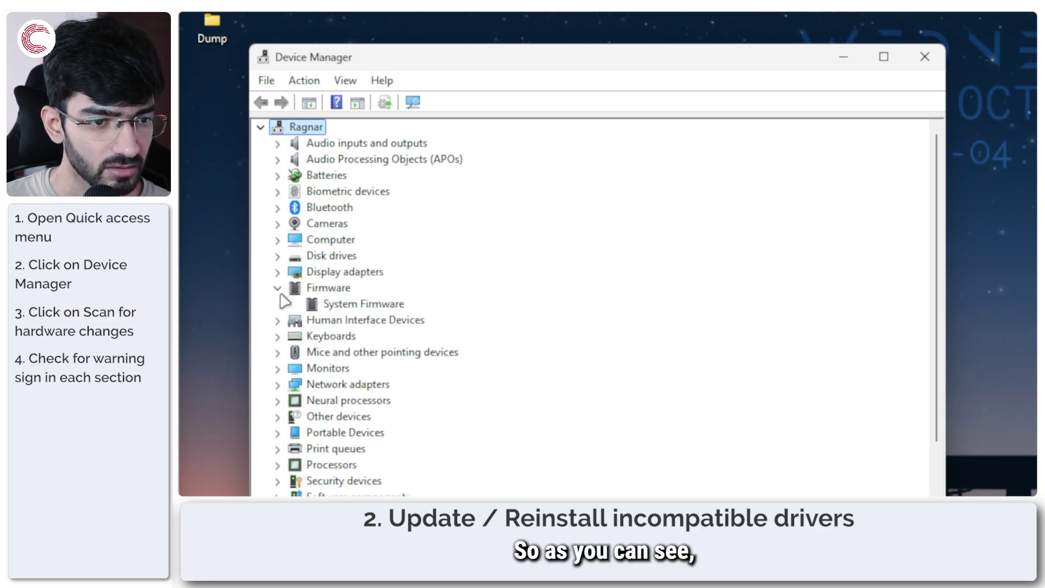
click(278, 288)
click(278, 304)
scroll(318, 267, down, 5)
scroll(316, 268, down, 3)
scroll(316, 268, up, 12)
click(278, 273)
Check Keyboards, Mice, Monitors, Network adapters and Neural processors for driver warnings
click(278, 288)
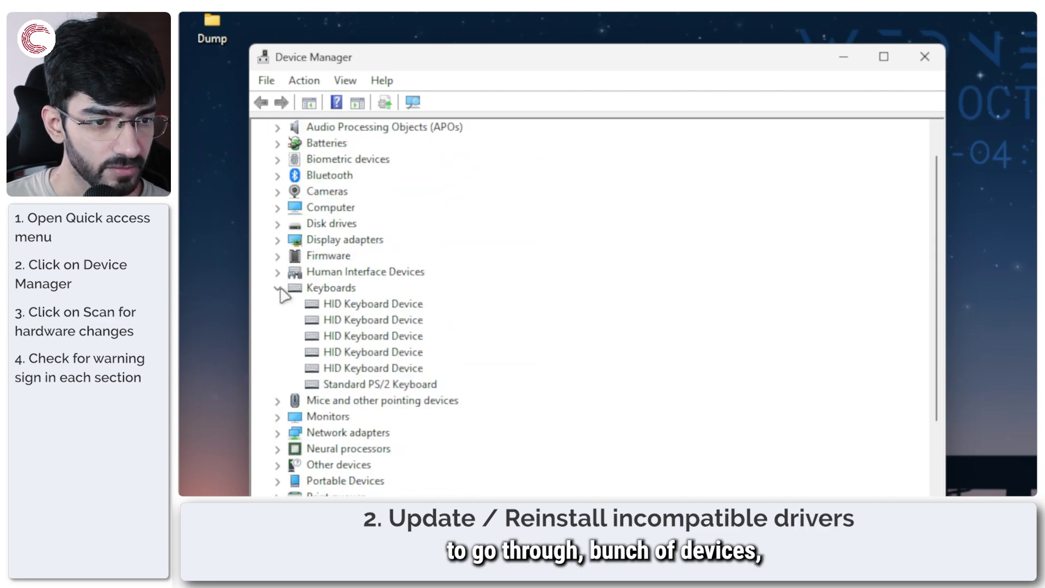
click(278, 288)
click(278, 303)
click(277, 304)
click(277, 321)
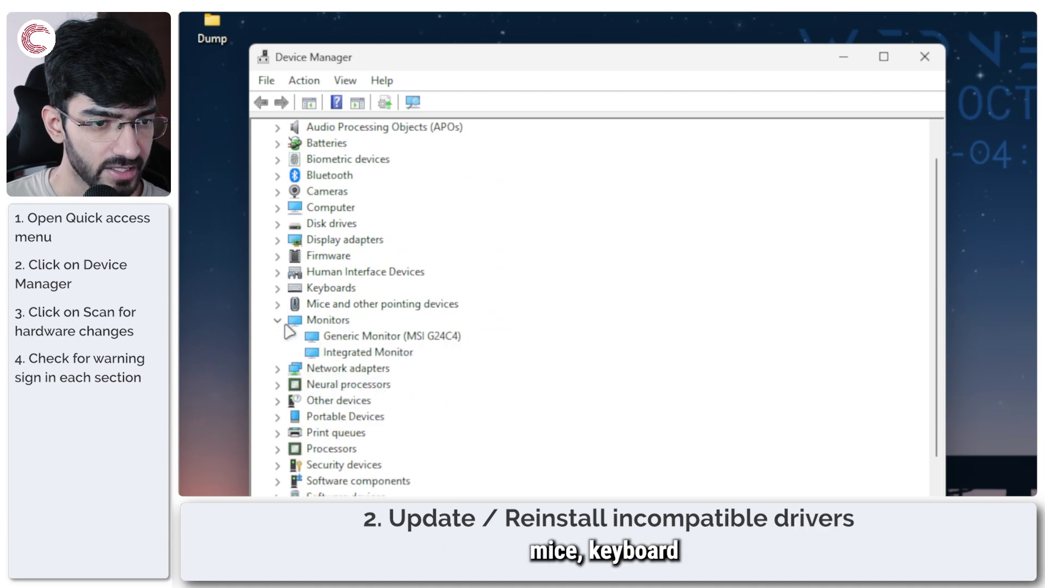
click(278, 320)
click(277, 336)
click(277, 337)
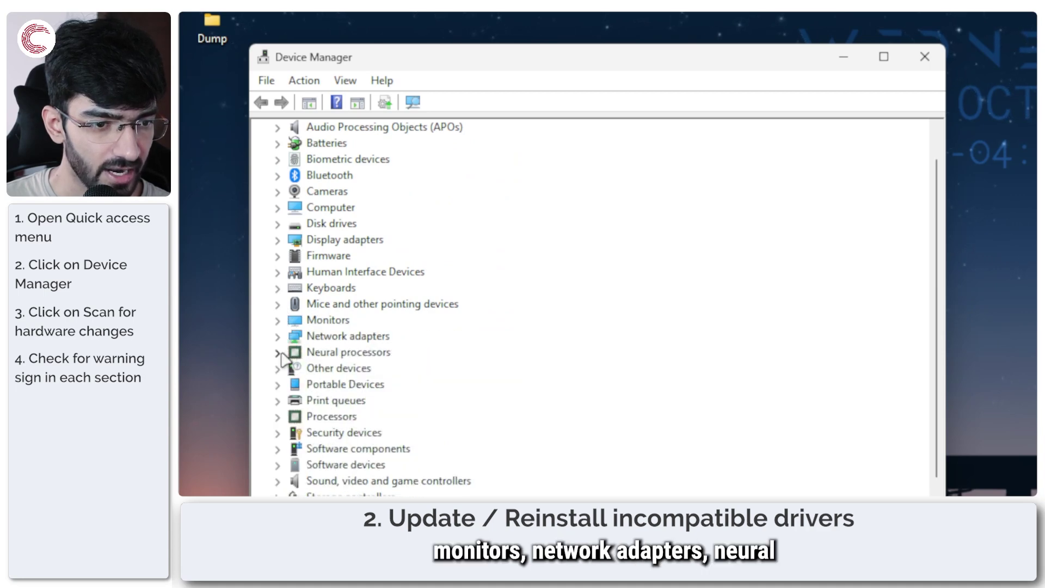
click(278, 352)
click(278, 352)
Check Other devices, Portable Devices and Print queues for driver warnings
click(278, 369)
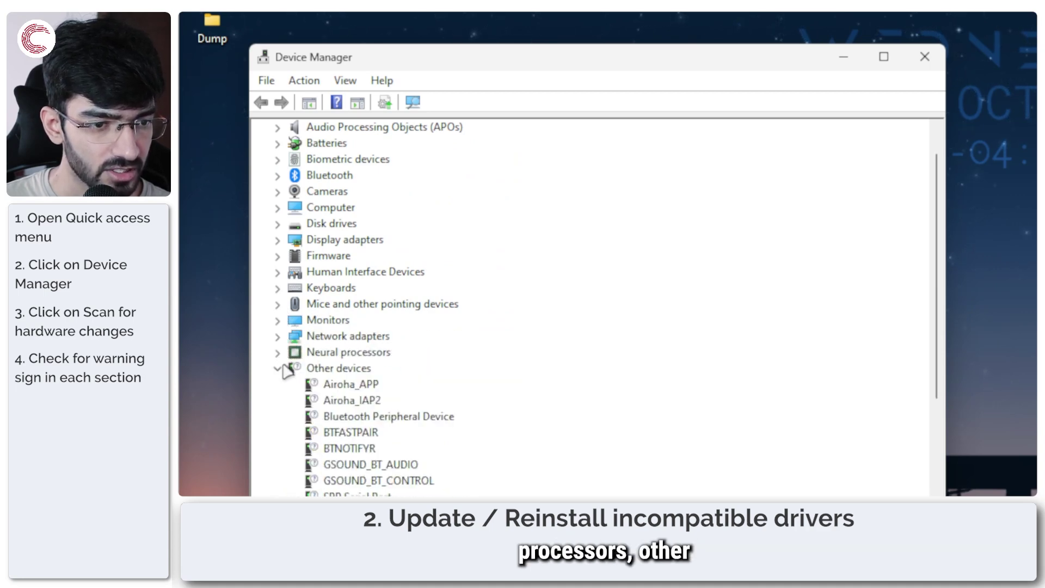
scroll(288, 372, down, 1)
click(278, 320)
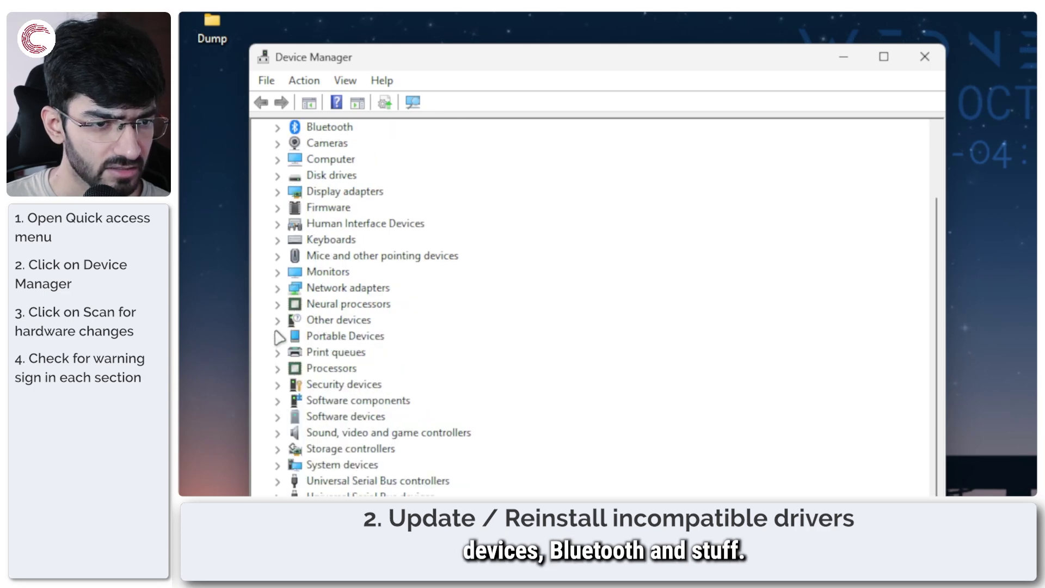
click(277, 336)
click(278, 336)
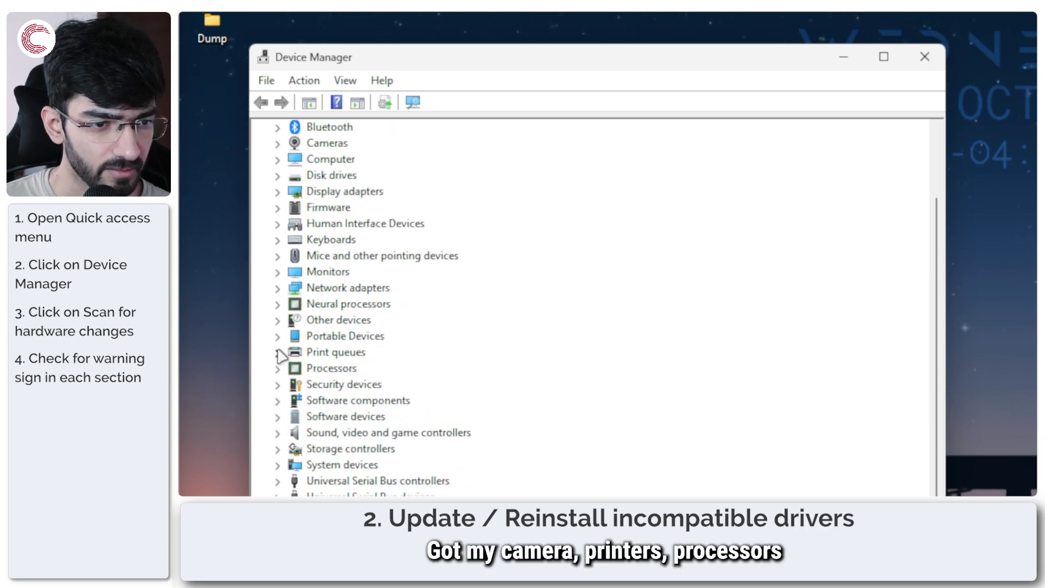
click(278, 352)
click(278, 353)
Check Processors, Security devices, Software components and Sound, video and game controllers for warnings
click(278, 368)
scroll(283, 367, down, 4)
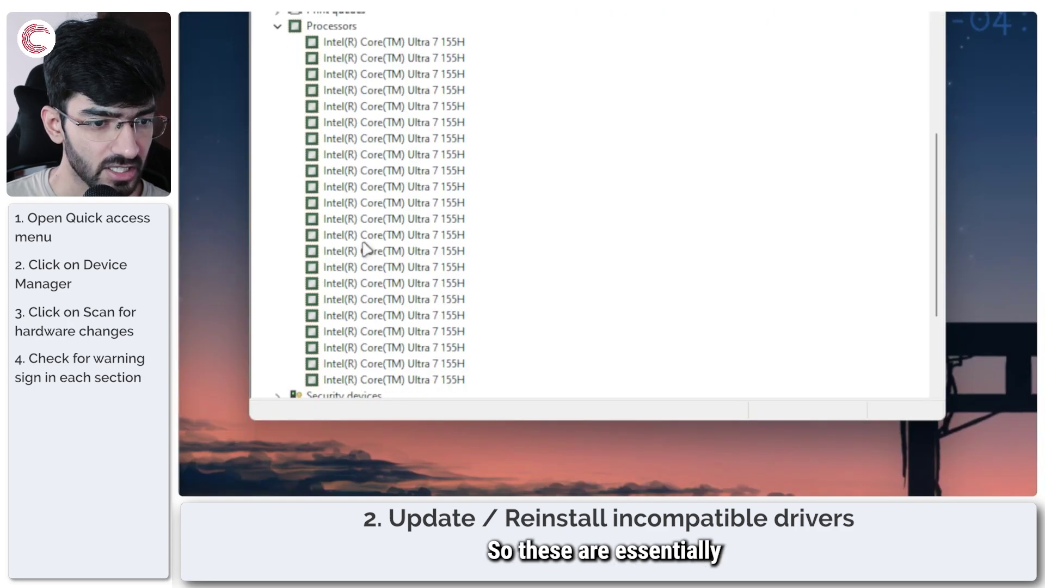
scroll(315, 254, up, 1)
click(278, 74)
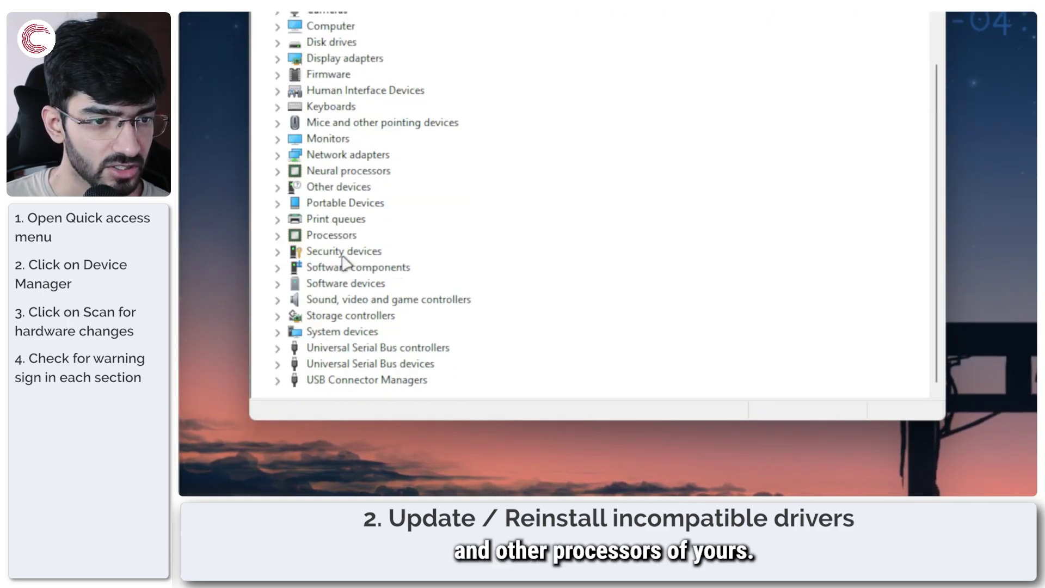
click(278, 252)
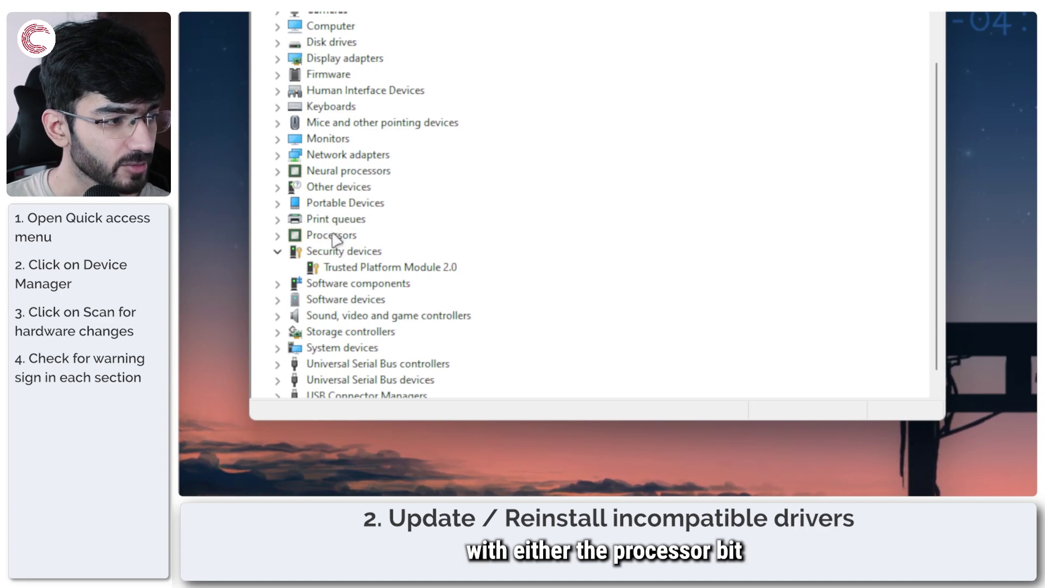
click(278, 251)
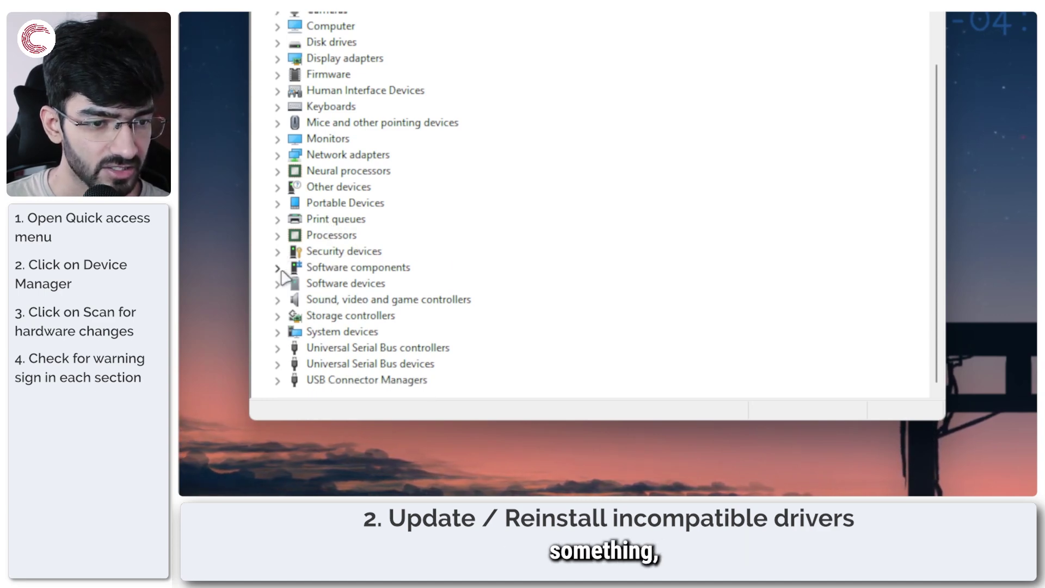
click(278, 267)
click(279, 172)
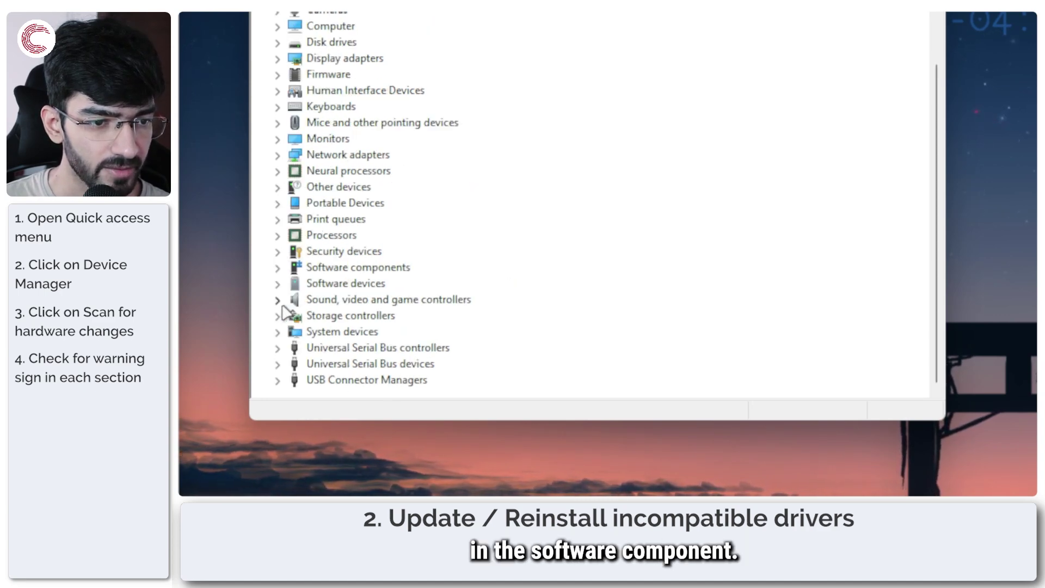
click(278, 300)
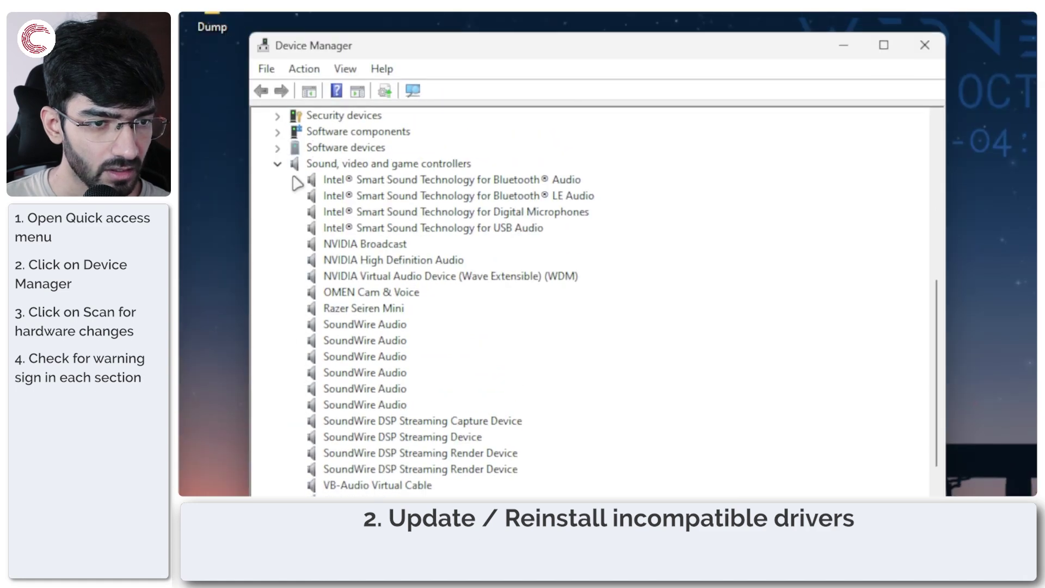
click(276, 41)
Check Storage controllers and System devices for driver warnings, collapsing both
click(278, 449)
scroll(283, 430, down, 1)
click(277, 449)
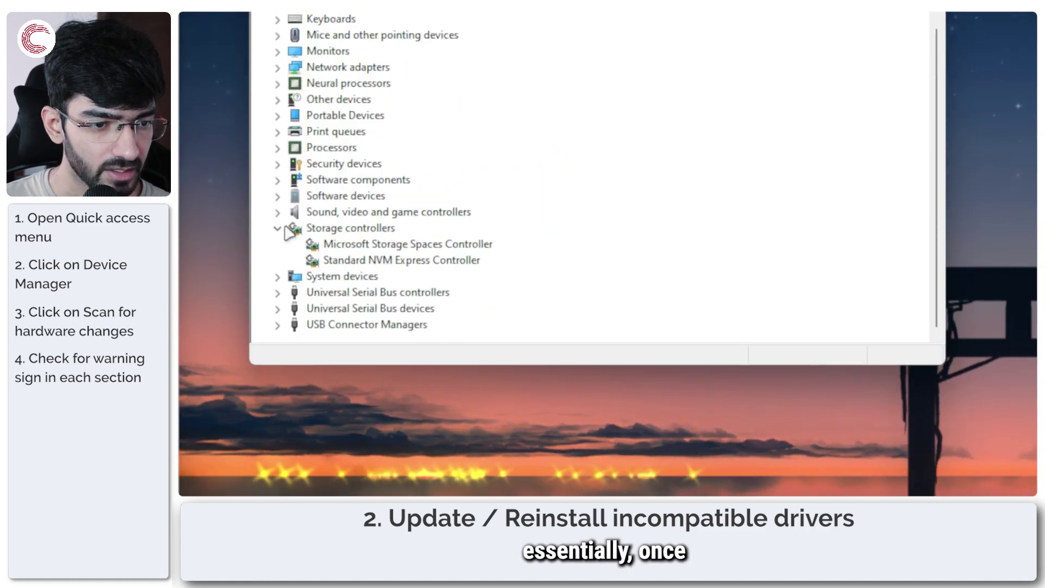
click(280, 278)
scroll(283, 272, down, 20)
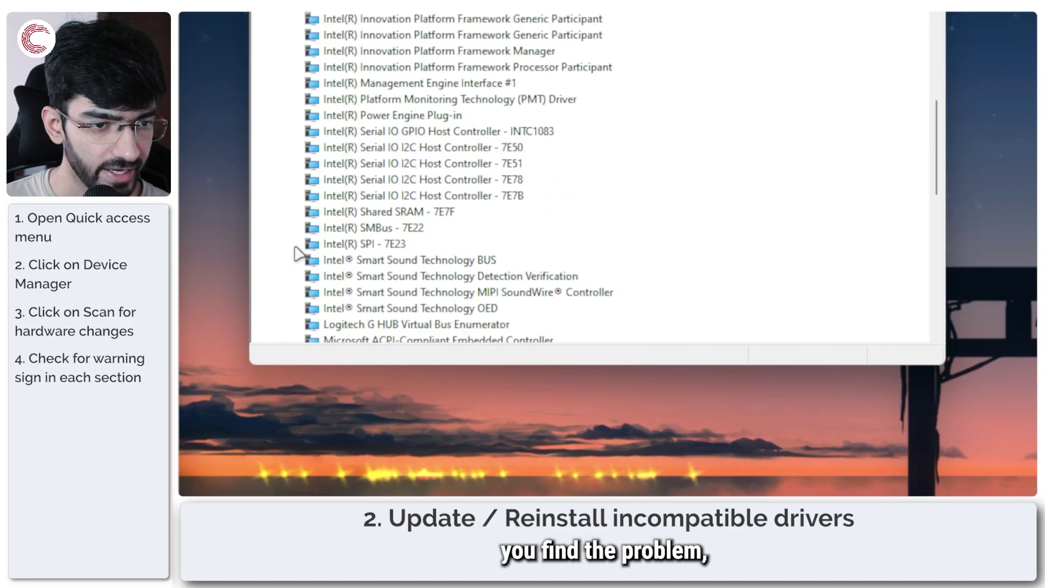
scroll(327, 242, down, 1)
scroll(329, 243, up, 15)
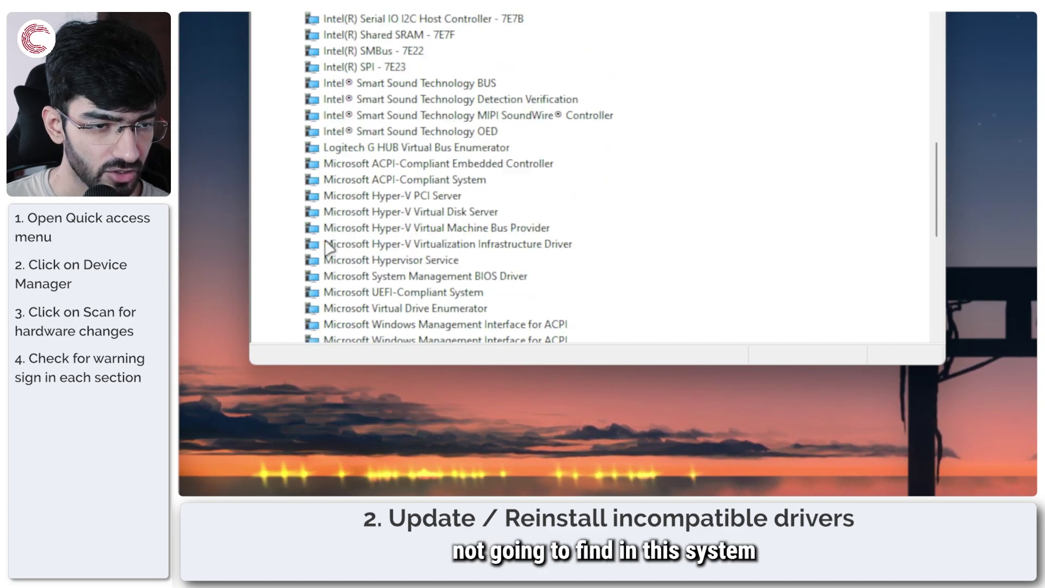
click(278, 103)
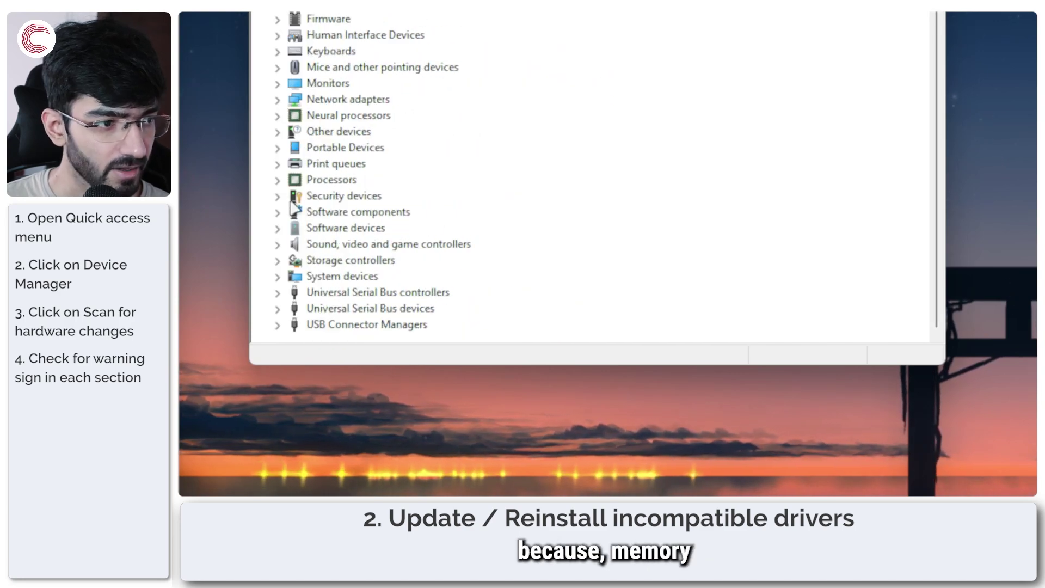
Check the USB controllers, USB devices and USB Connector Managers, then expand Firmware
click(278, 294)
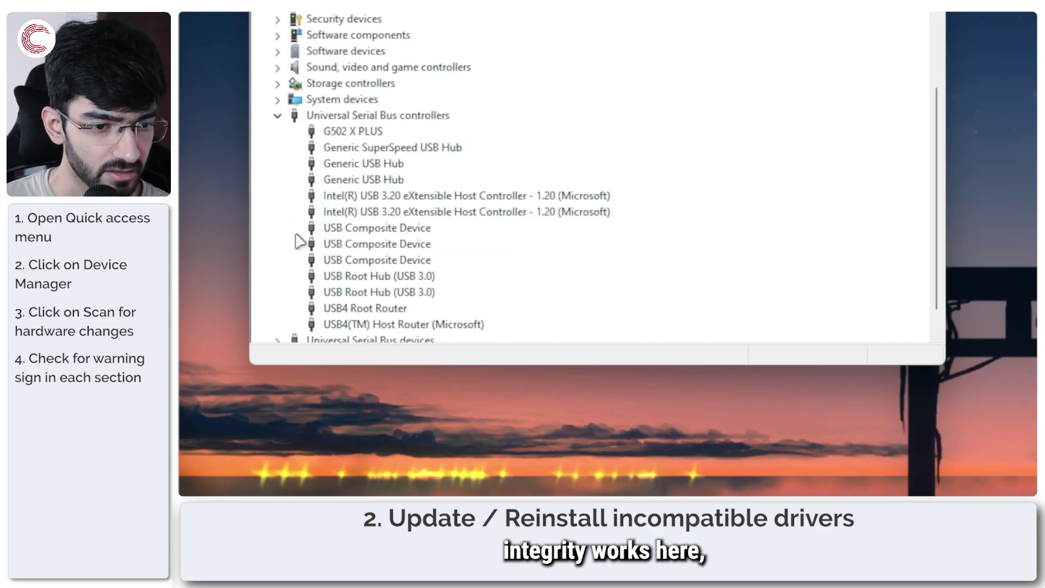
click(277, 117)
click(278, 305)
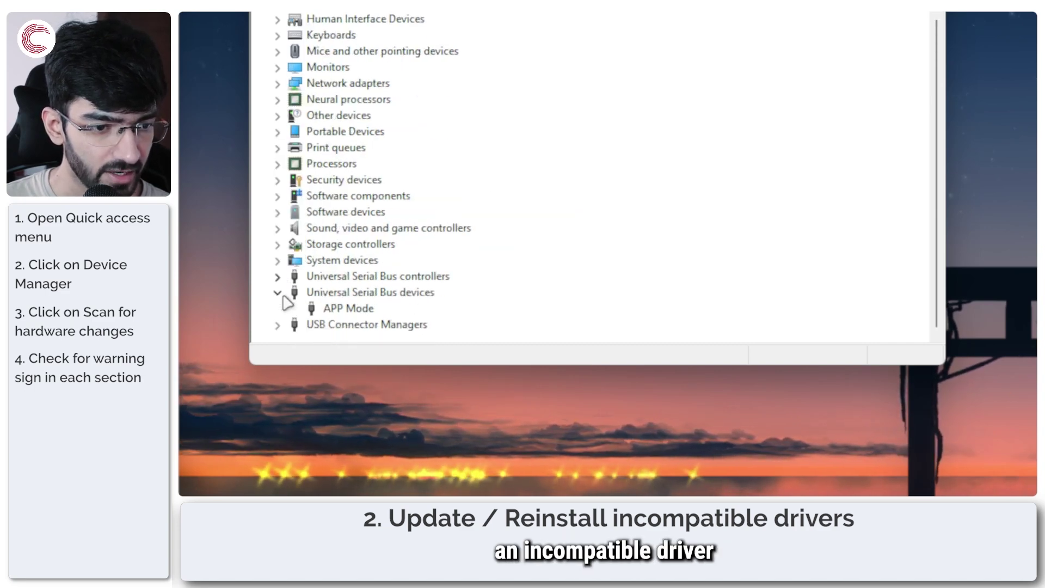
click(277, 294)
click(278, 325)
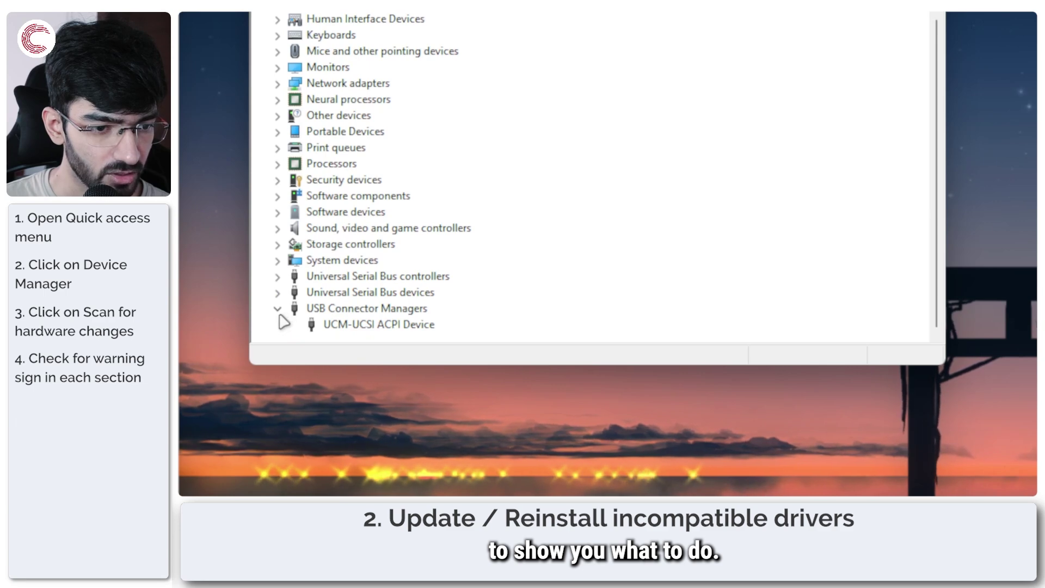
click(278, 309)
scroll(317, 289, up, 2)
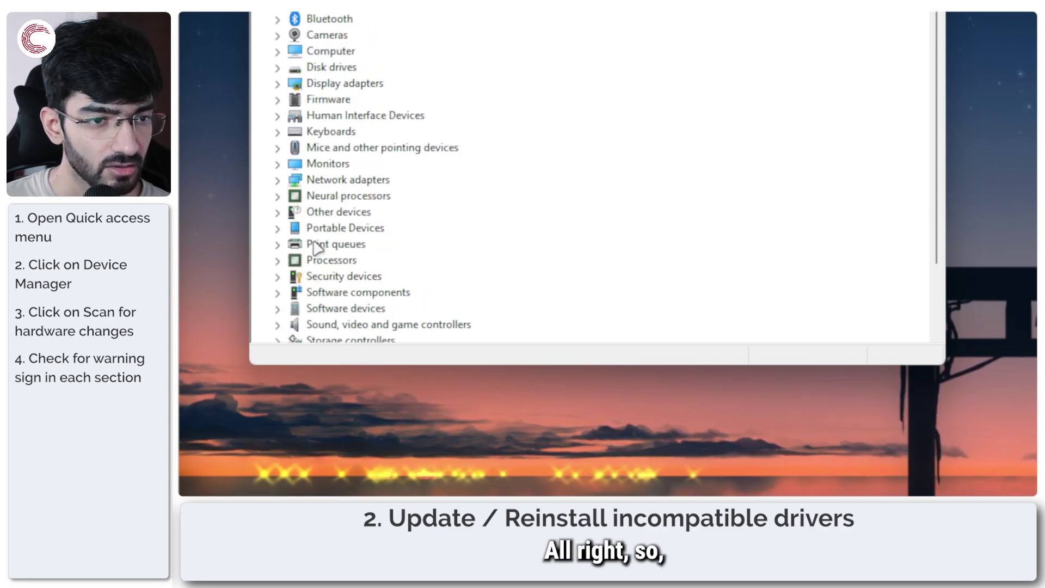
click(277, 100)
Start Update driver on System Firmware and cancel the Update Drivers wizard
click(372, 120)
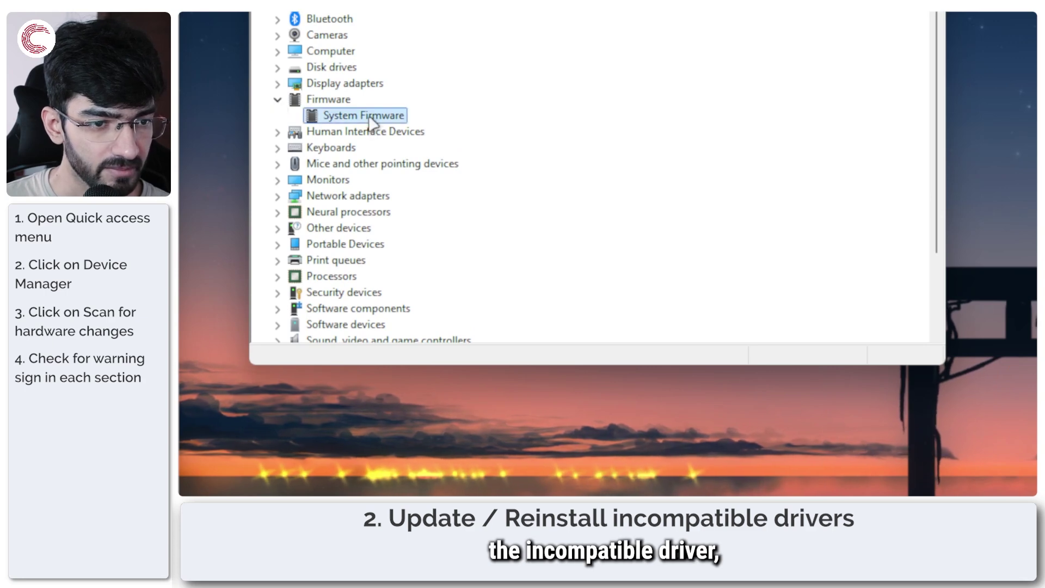
right_click(372, 121)
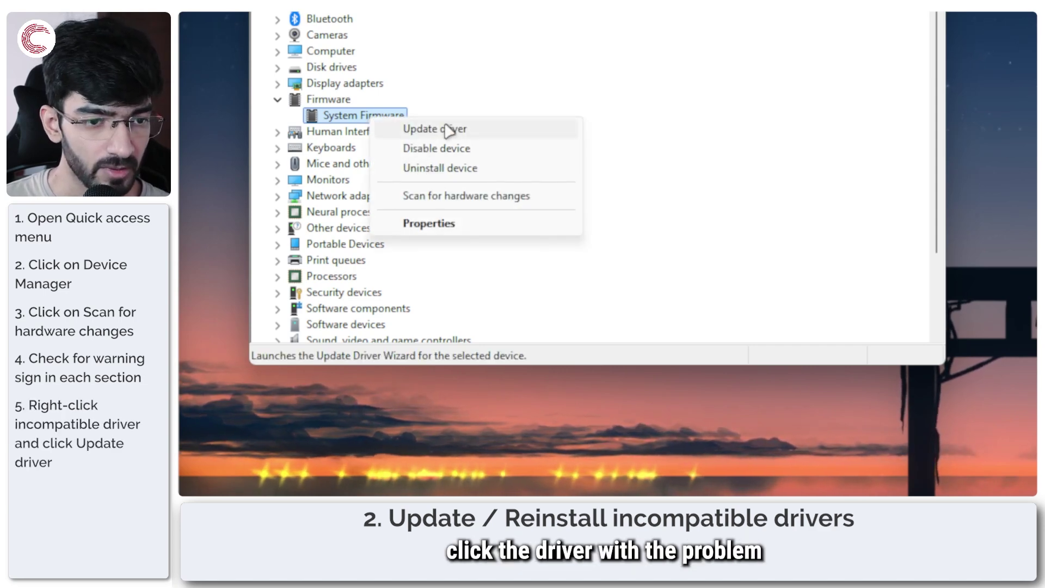
click(478, 132)
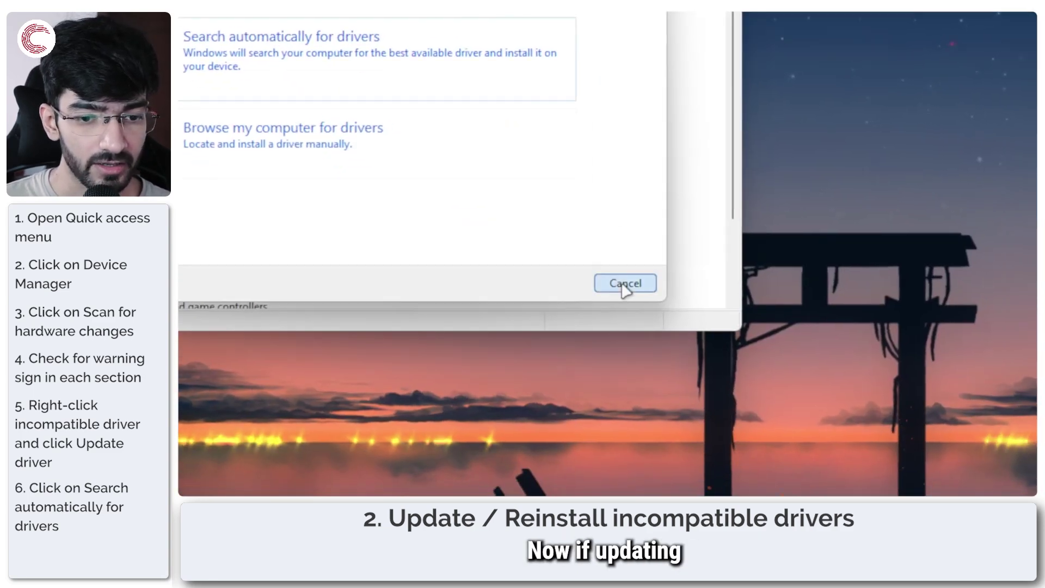
click(620, 282)
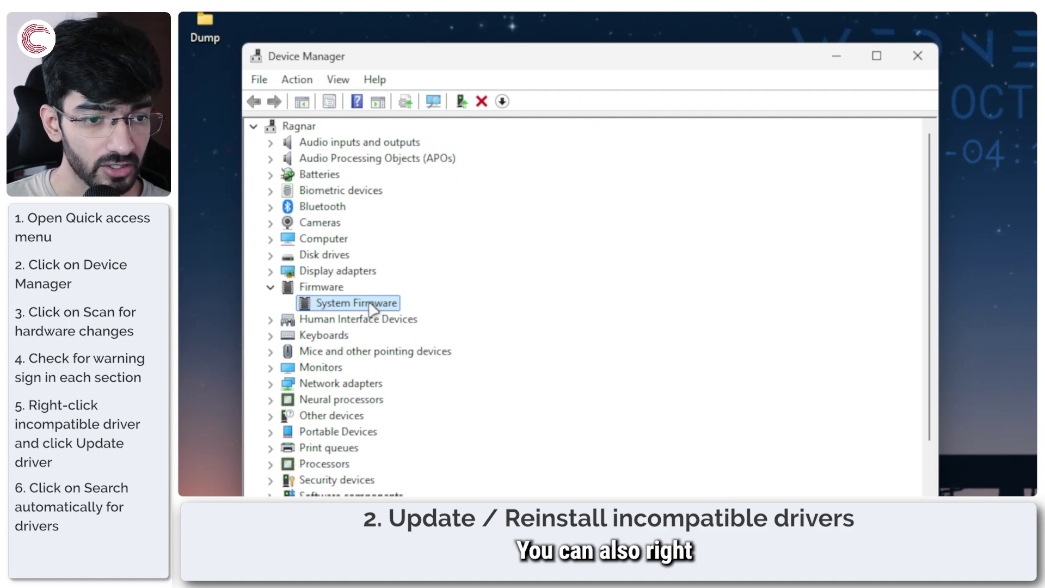
Bring up Uninstall device for System Firmware and cancel without removing it
right_click(372, 309)
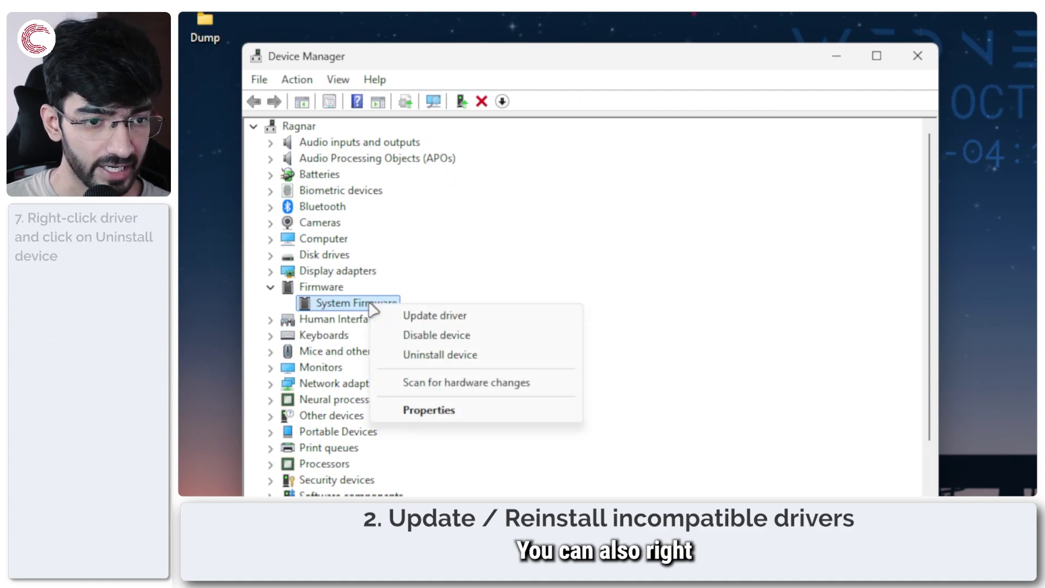
click(450, 356)
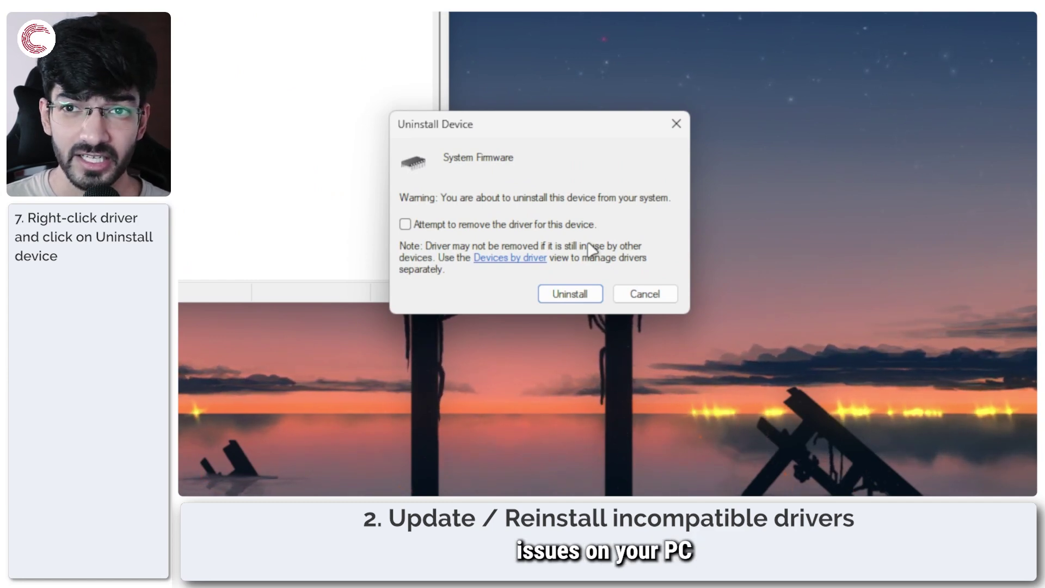
click(642, 292)
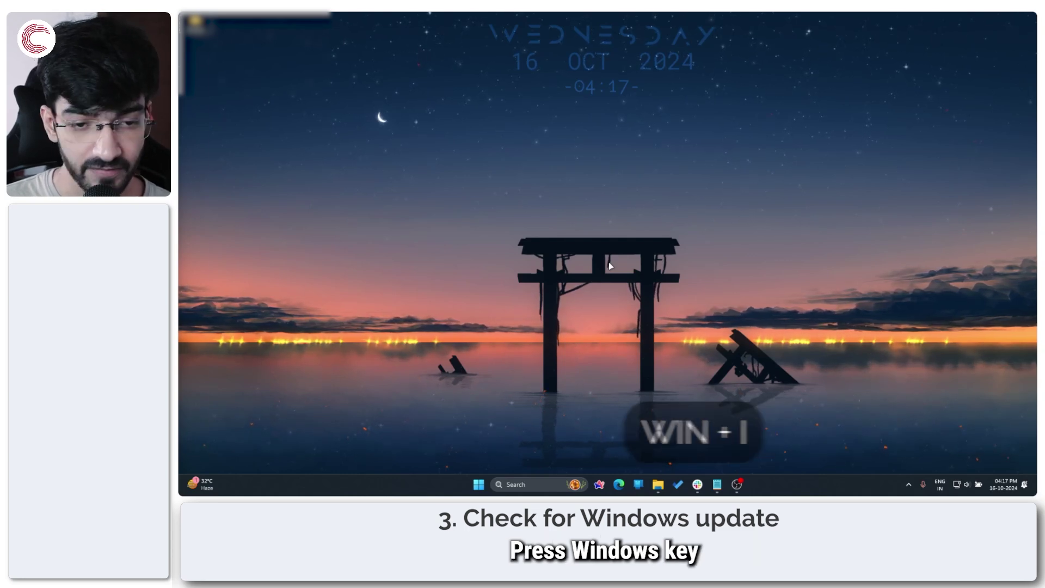
Run Check for updates in Windows Update, which reports the PC up to date, then reopen Settings
key(super+i)
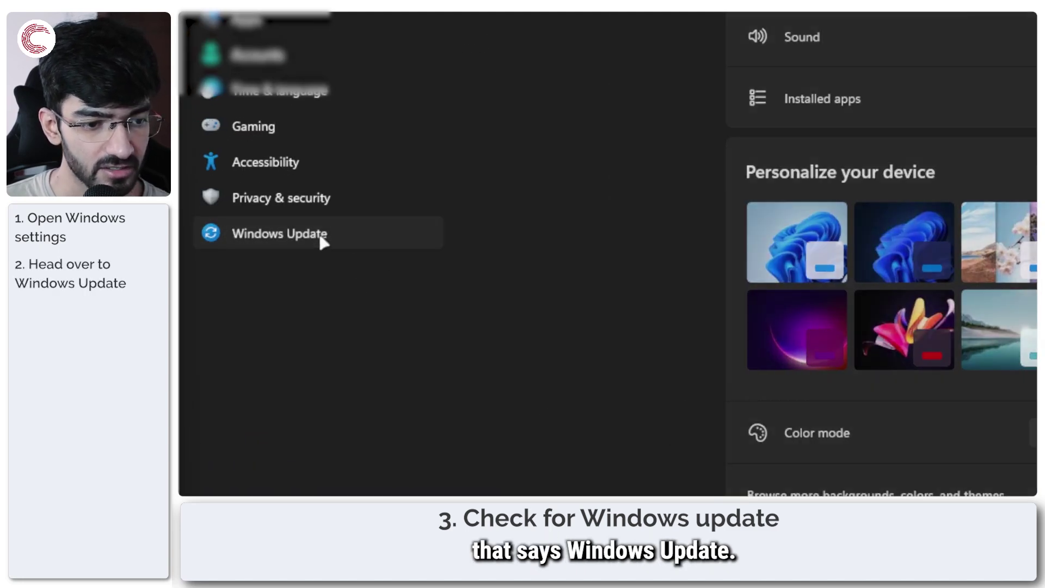
click(324, 239)
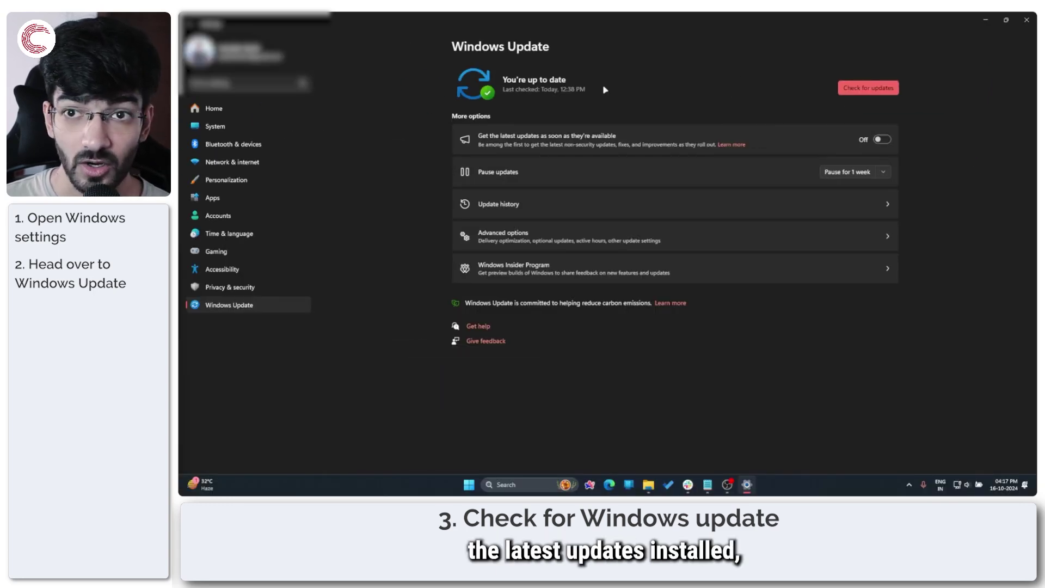
click(867, 93)
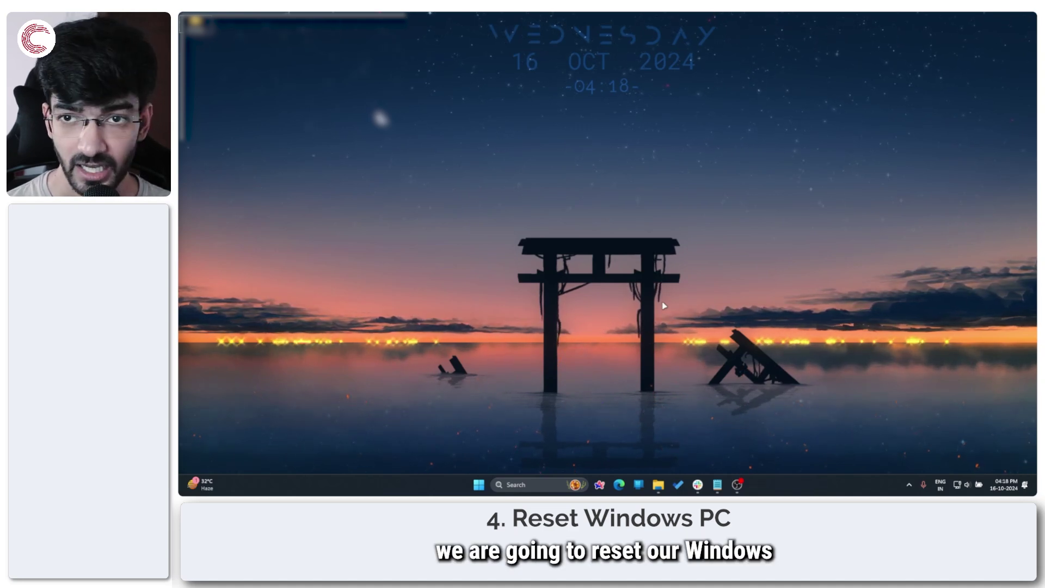
key(super+i)
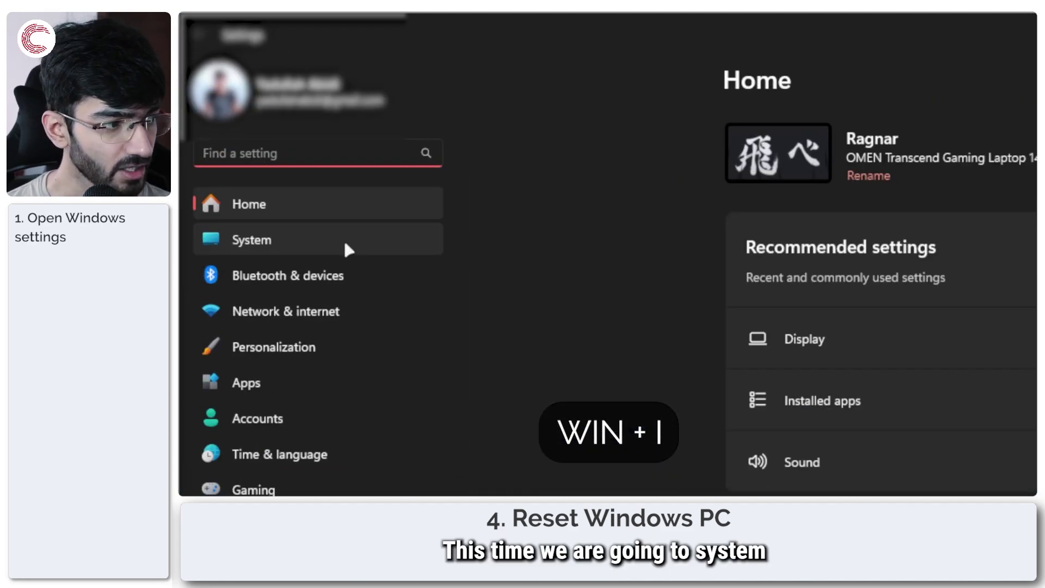
Go to System > Recovery and open Fix problems without resetting your PC
click(345, 243)
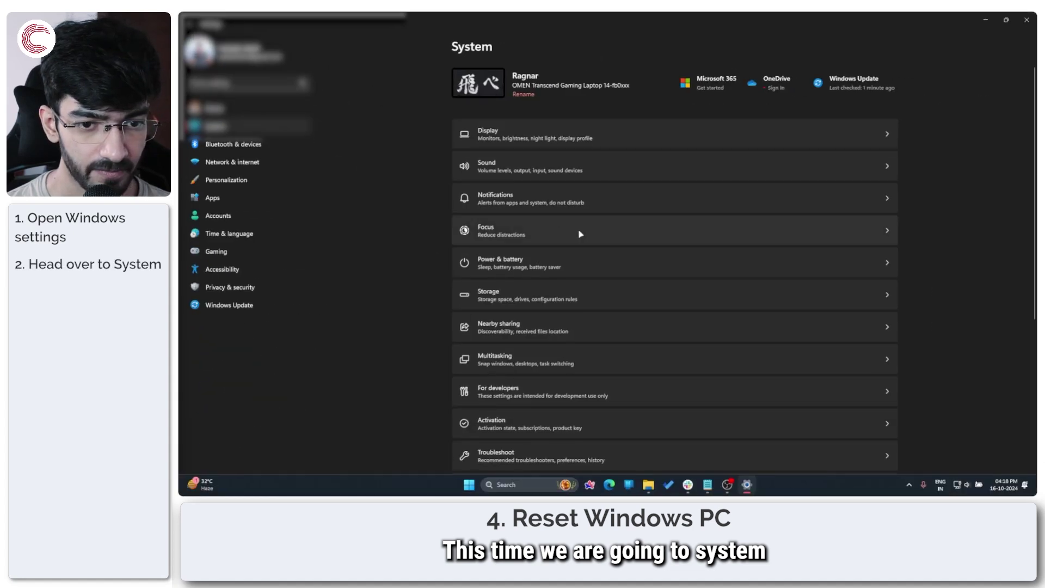
scroll(581, 234, down, 5)
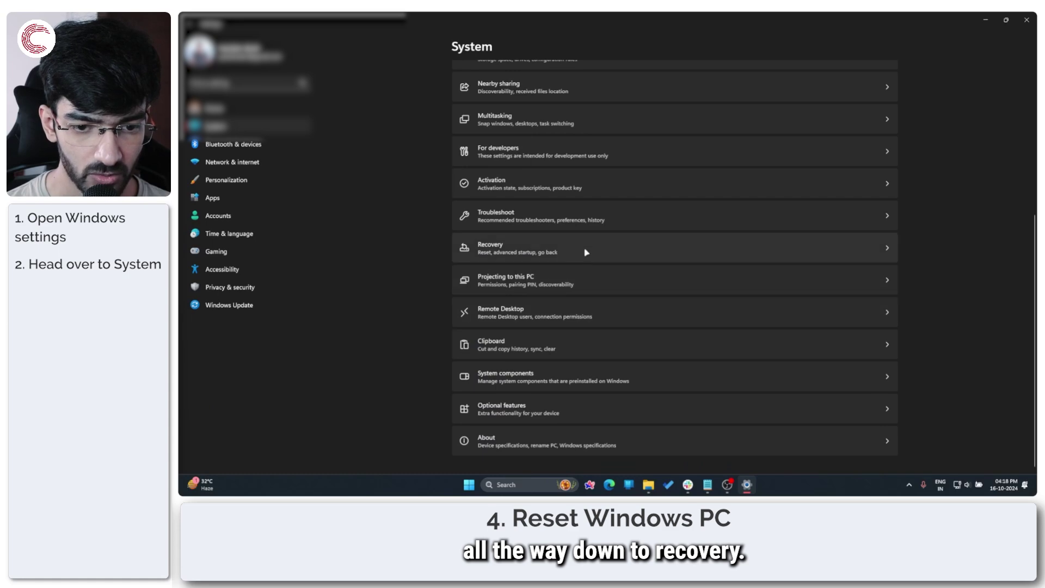
click(587, 250)
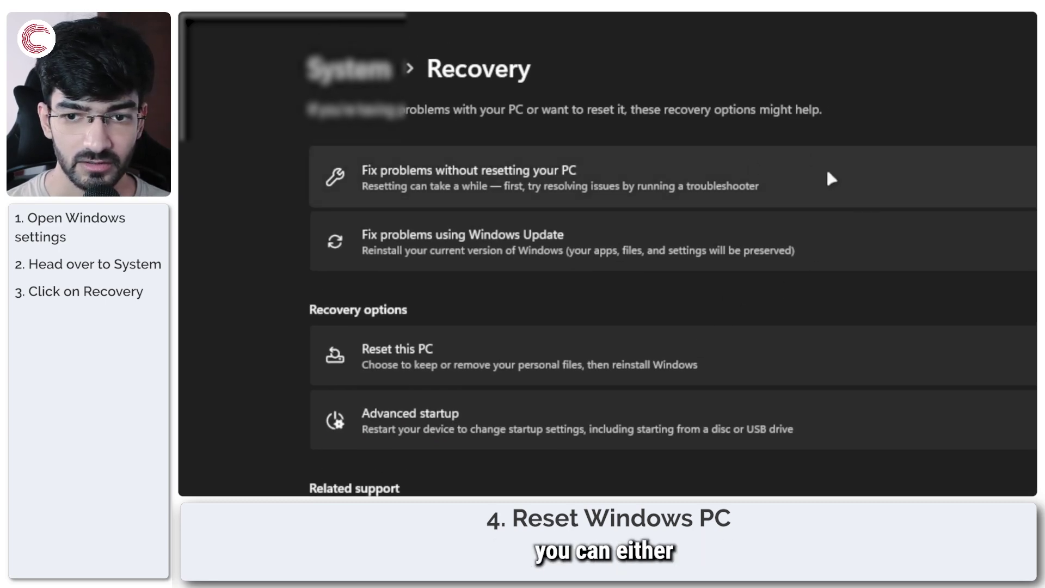
click(870, 184)
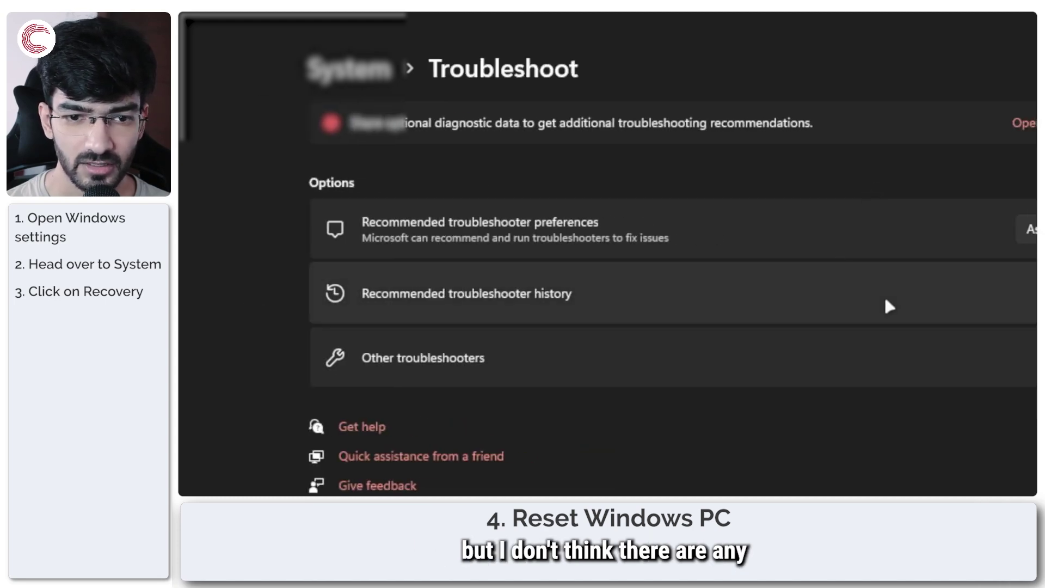
Browse the Other troubleshooters list, then return to the System > Recovery page
click(850, 354)
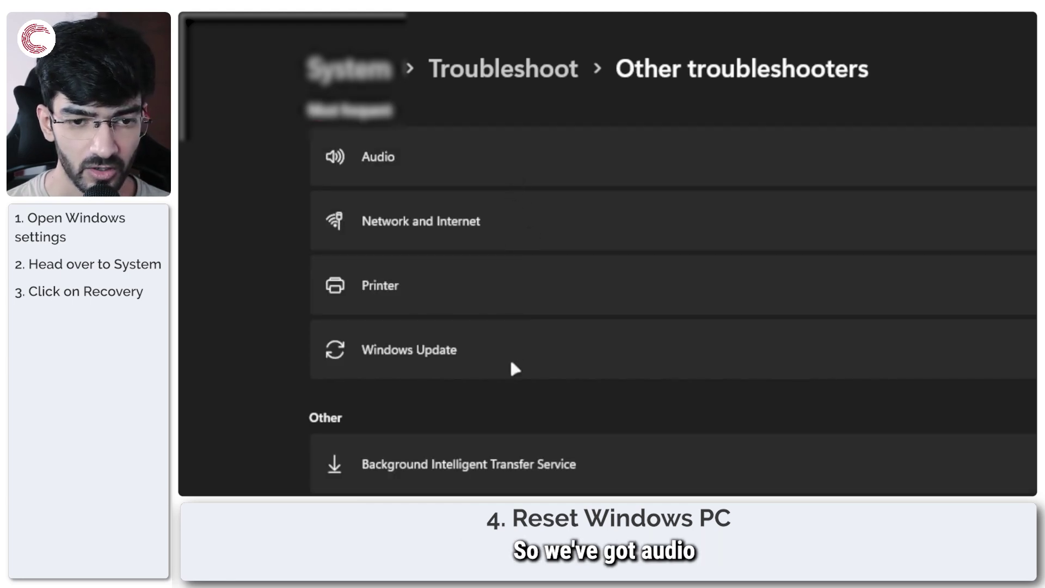
scroll(514, 389, down, 1)
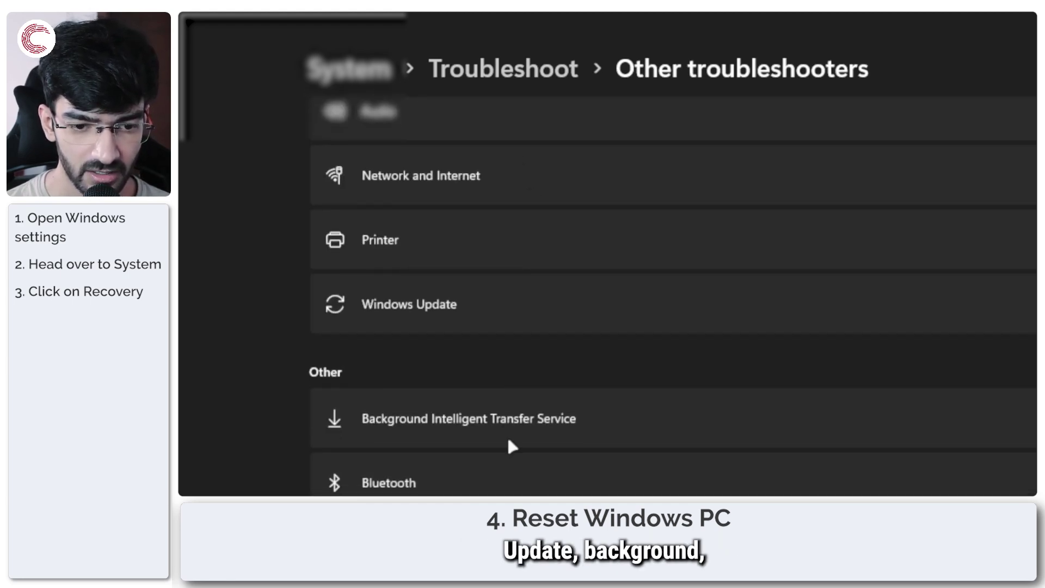
scroll(512, 447, down, 5)
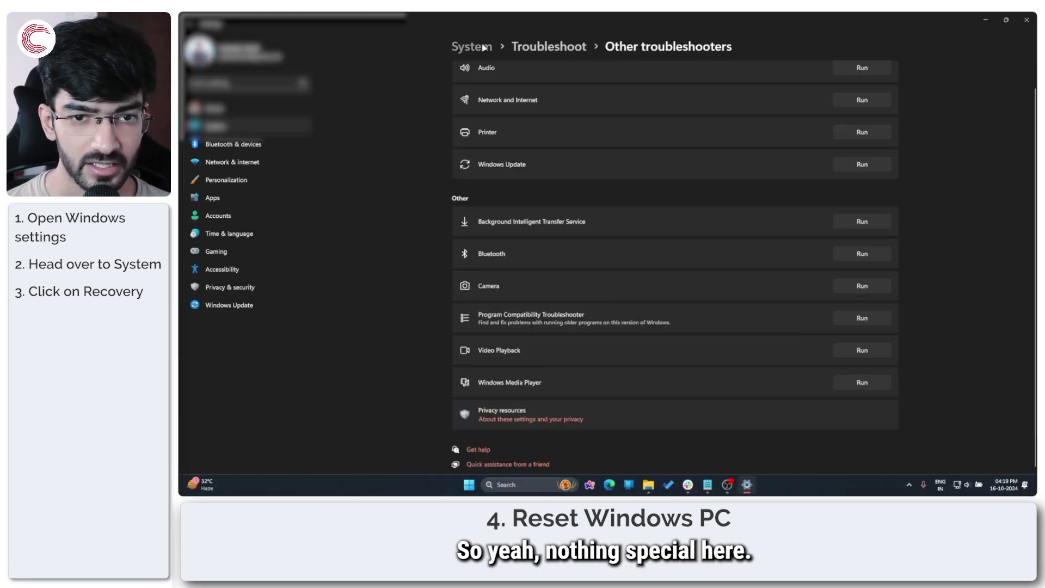
click(483, 48)
scroll(593, 354, down, 5)
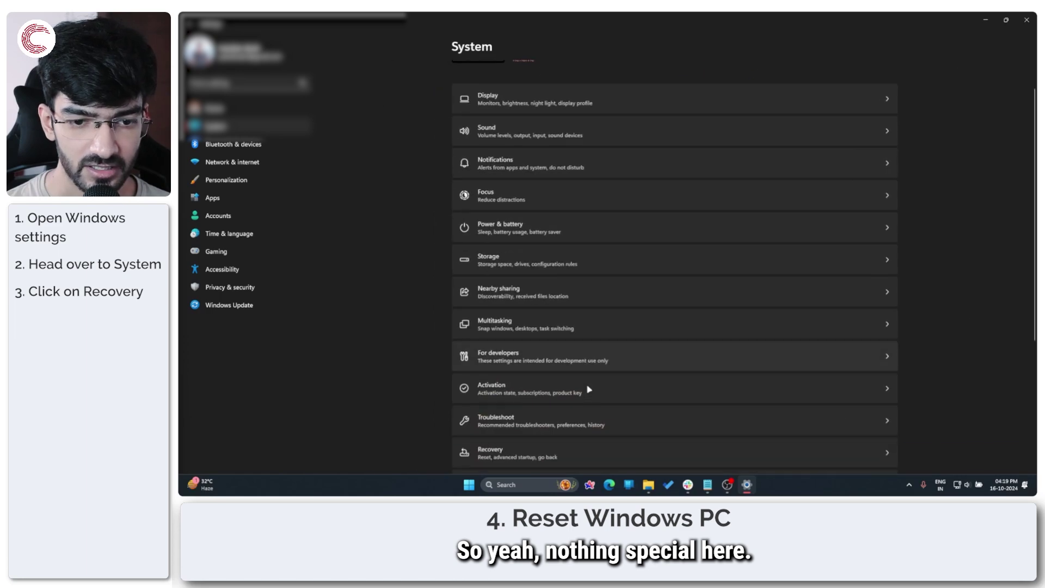
click(594, 263)
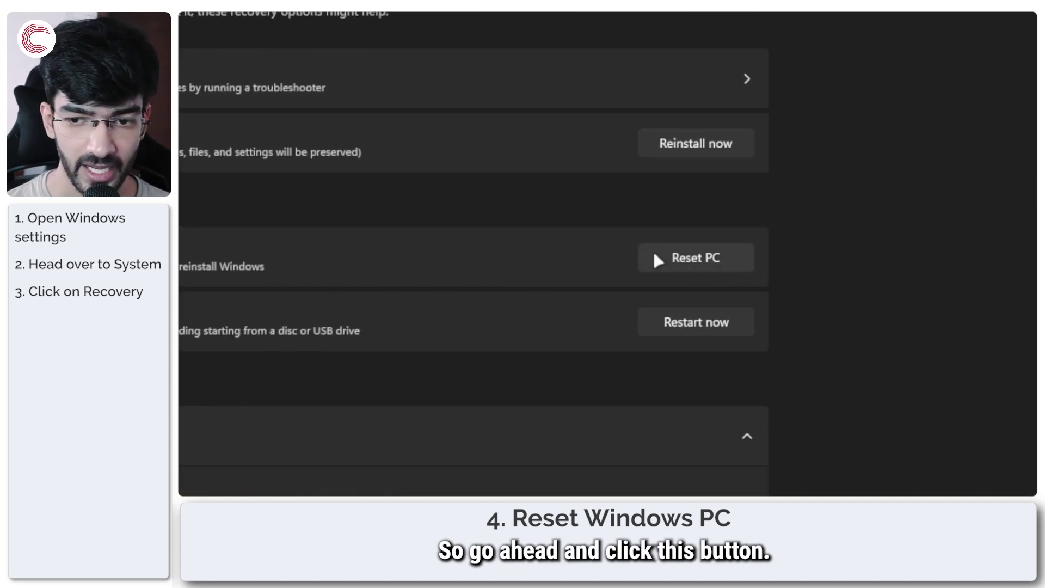
Start Reset this PC from the Recovery page
click(656, 257)
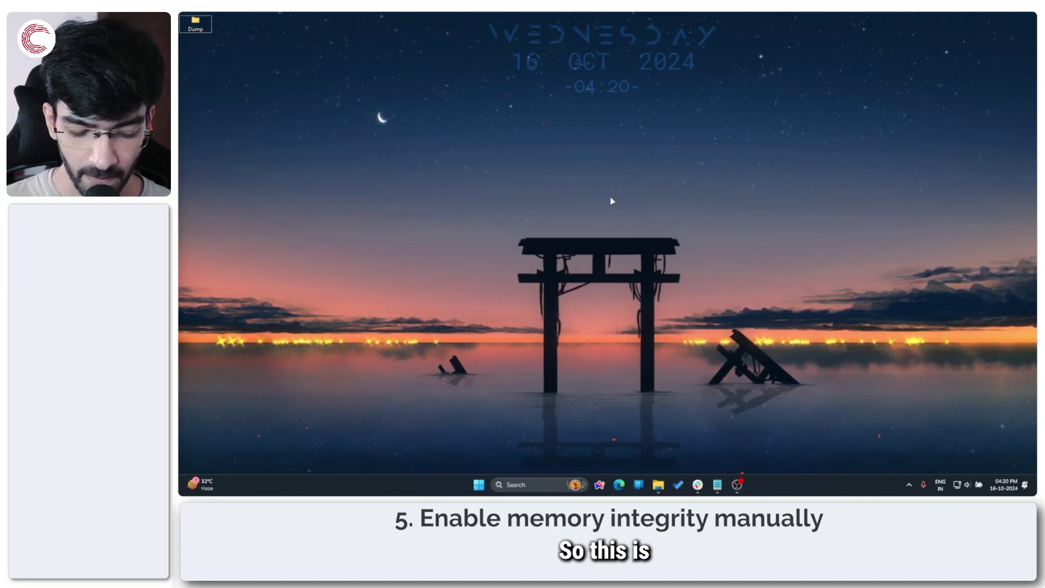
Launch Registry Editor with regedit from the Run prompt and scroll up the key tree
key(super)
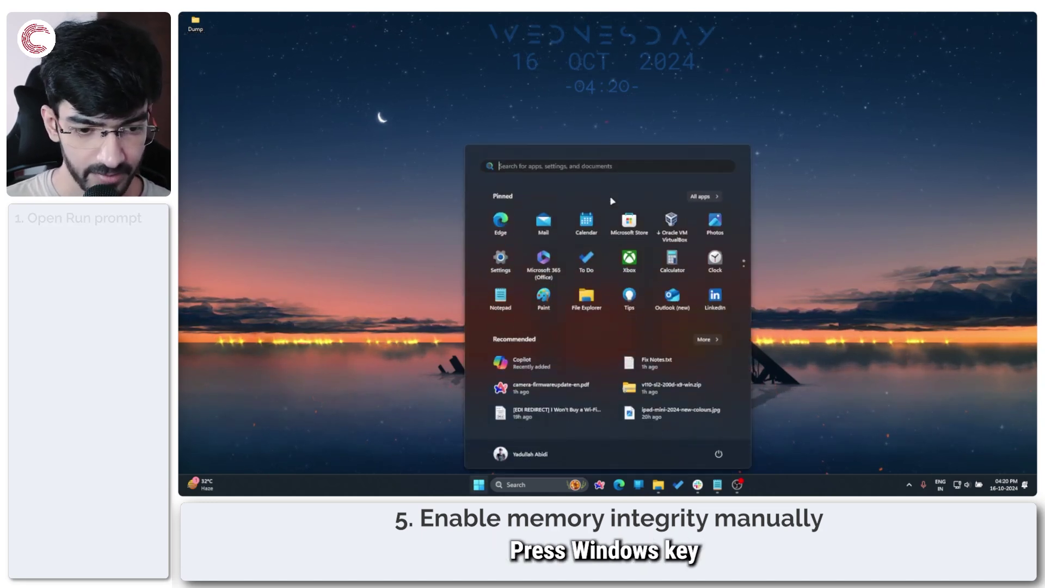
key(super+r)
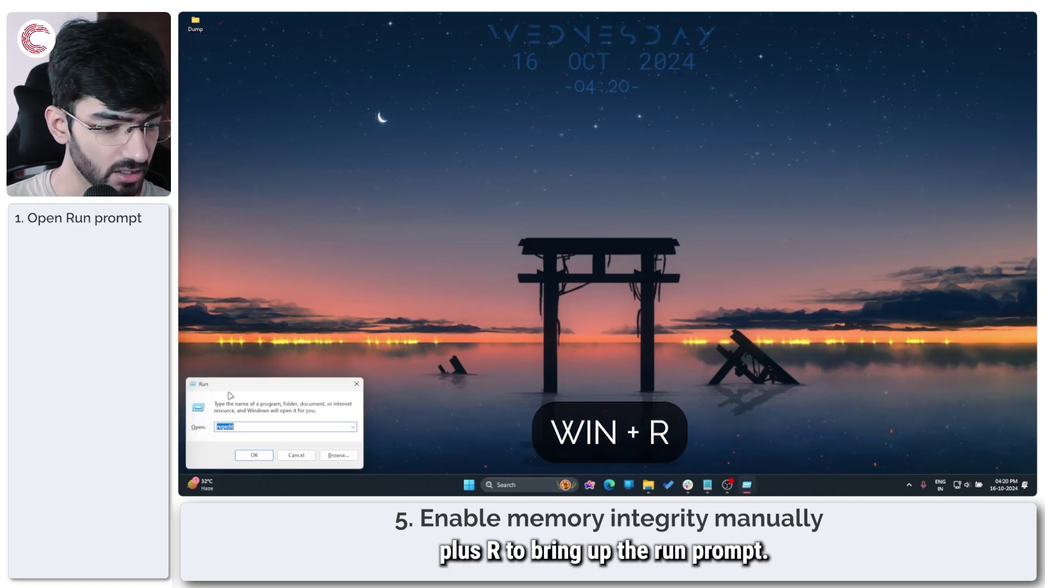
drag(230, 385, 534, 188)
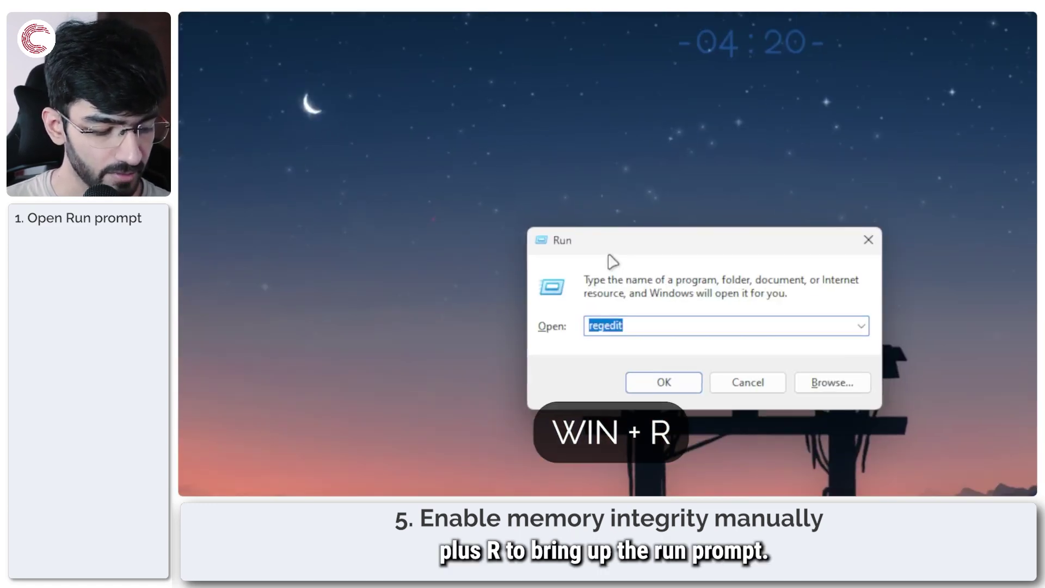
click(664, 313)
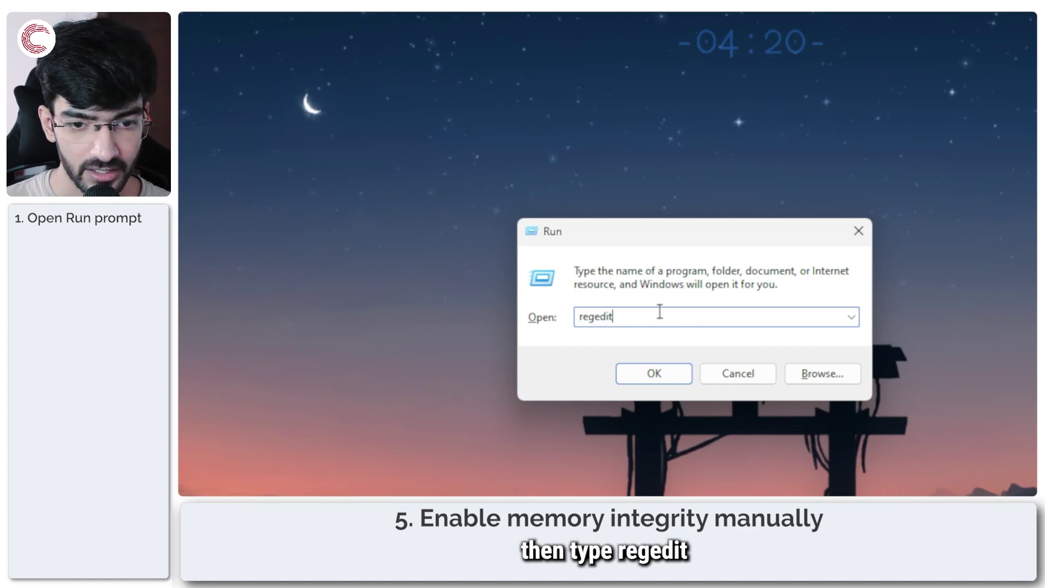
click(663, 382)
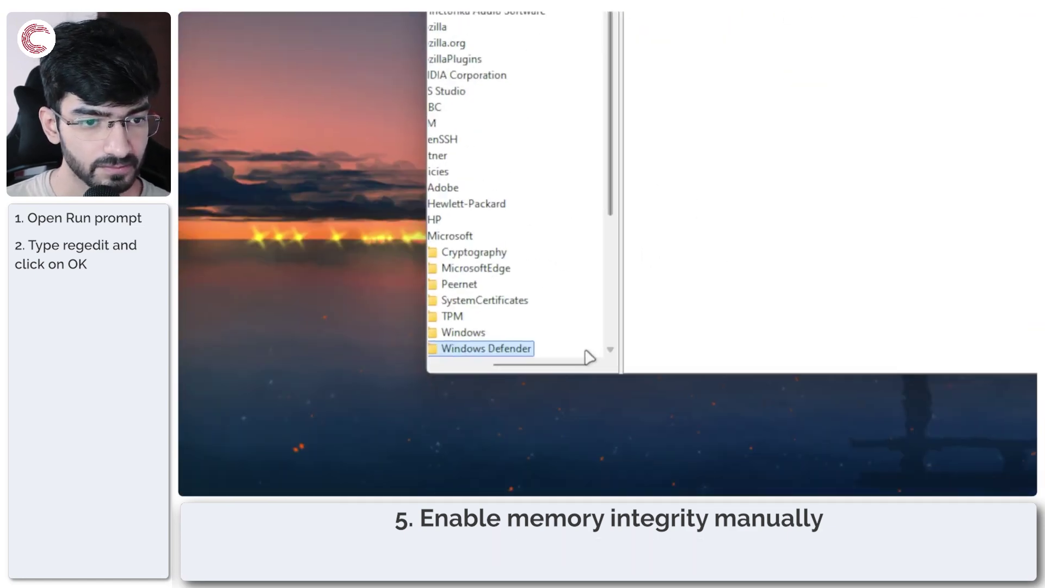
scroll(567, 250, up, 10)
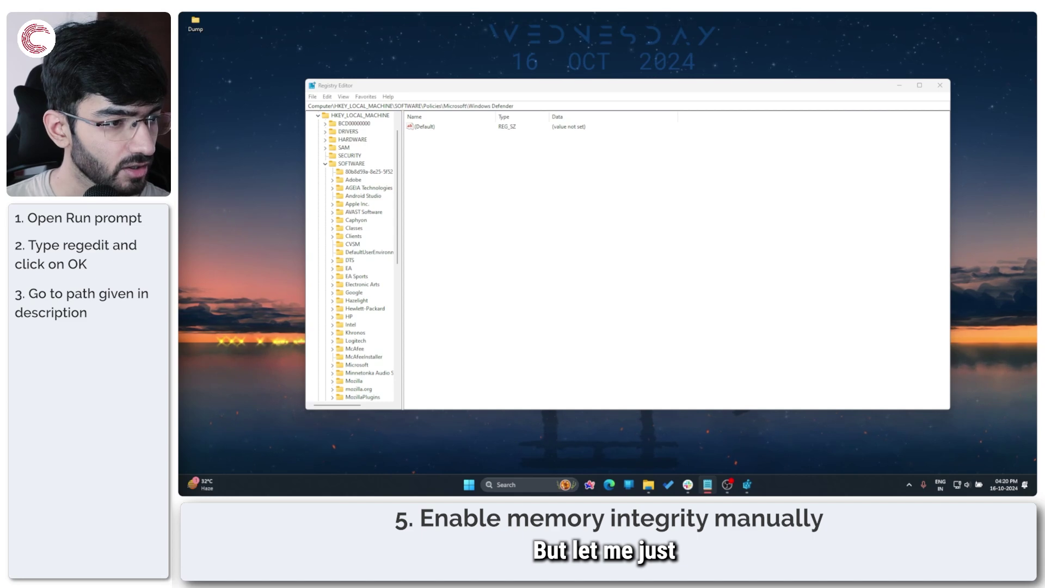
Go to DeviceGuard\Scenarios\HypervisorEnforcedCodeIntegrity via the address bar, then widen the window and key tree
click(560, 105)
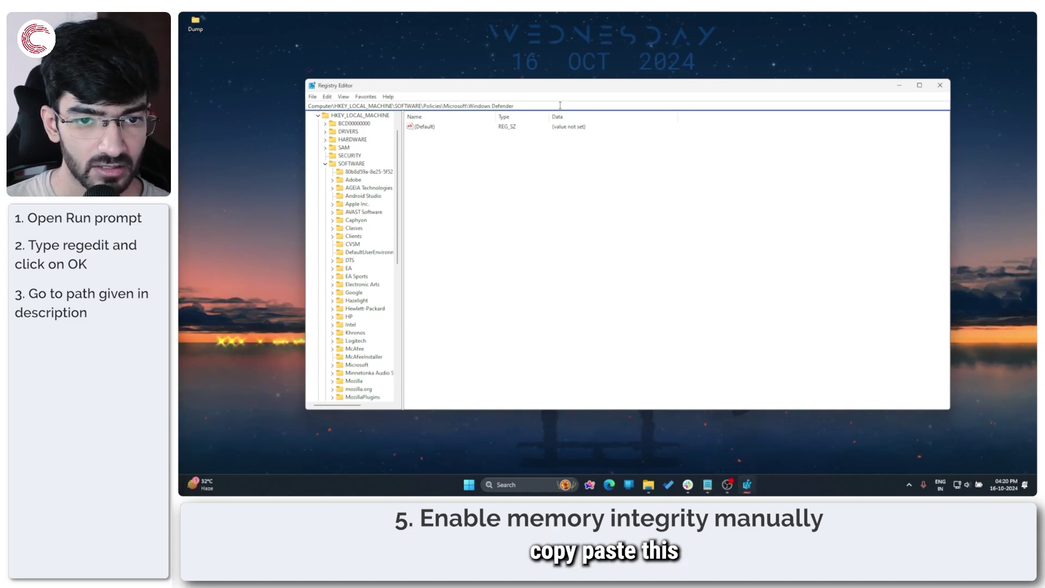
drag(560, 105, 304, 106)
key(BackSpace)
text(Computer\HKEY_LOCAL_MACHINE\SYSTEM\CurrentControlSet\Control\DeviceGuard\Scenarios\HypervisorEnforcedCodeIntegrity)
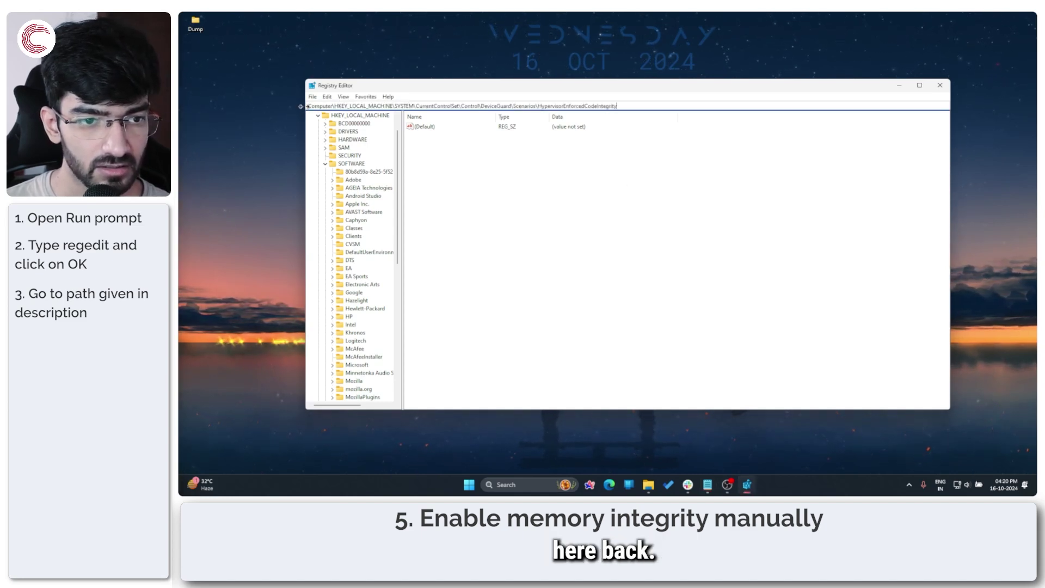
key(Return)
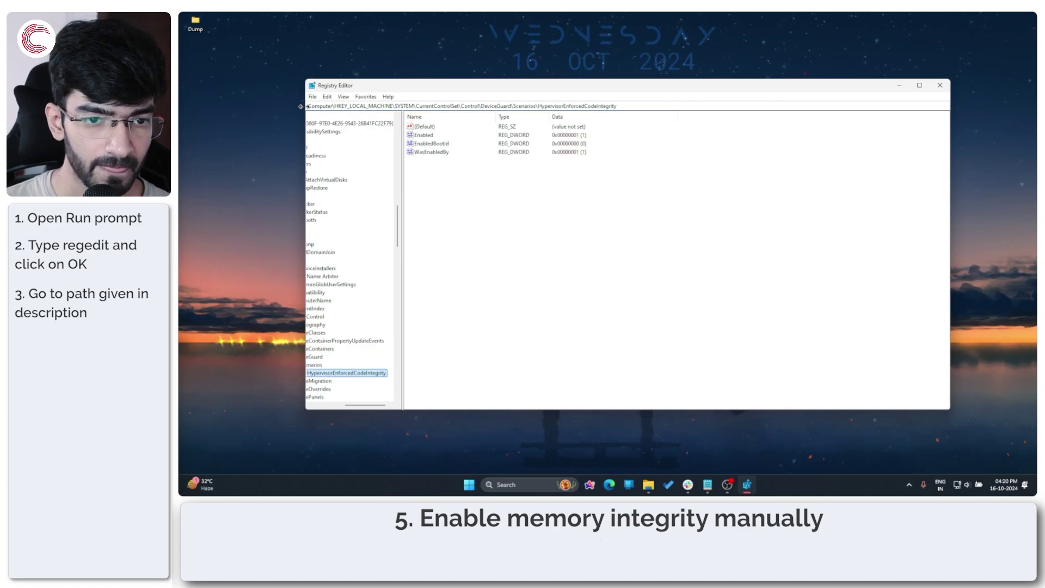
drag(306, 325, 285, 326)
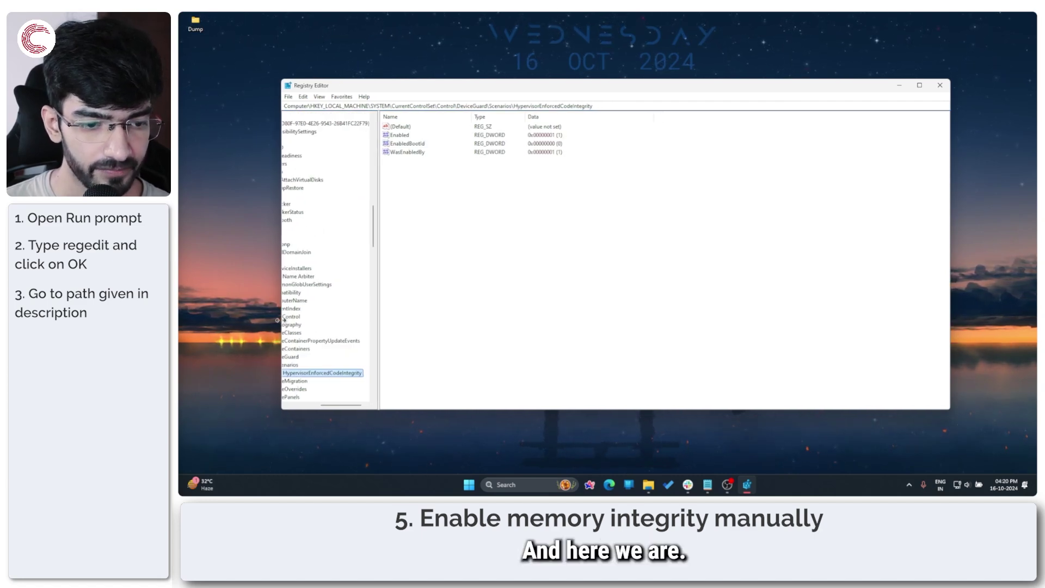
drag(386, 273, 451, 270)
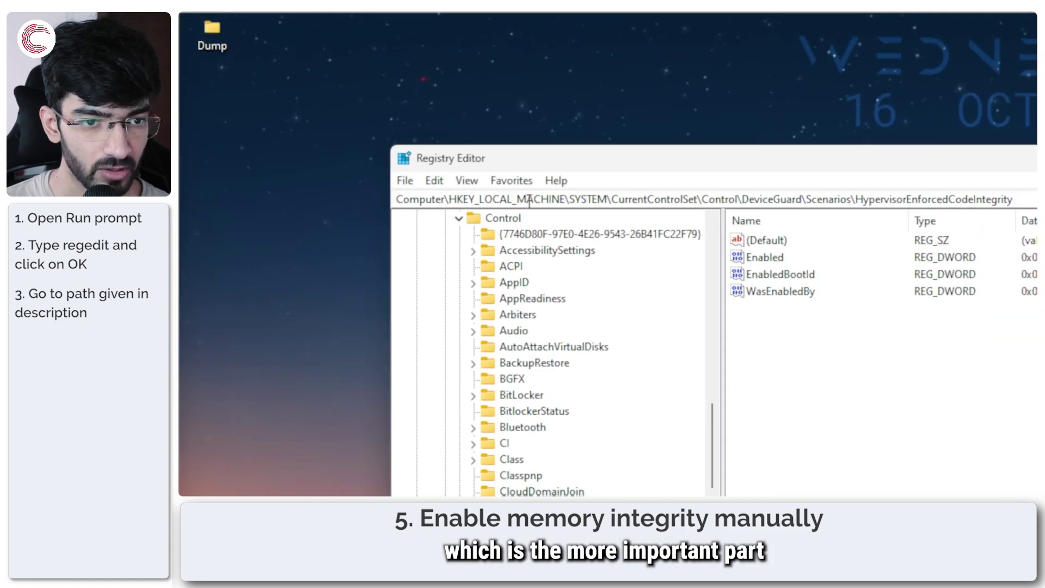
click(821, 202)
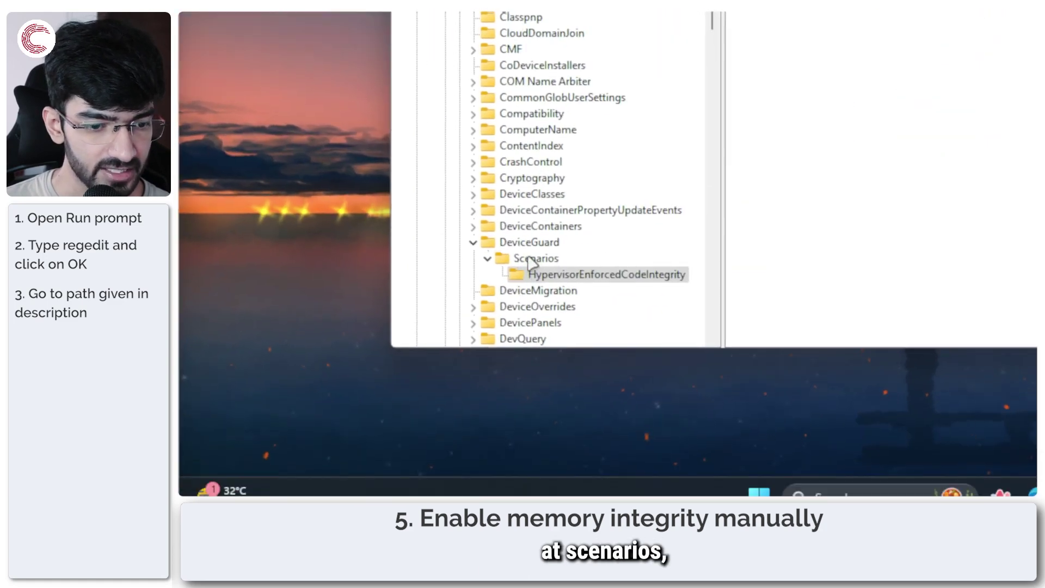
click(540, 262)
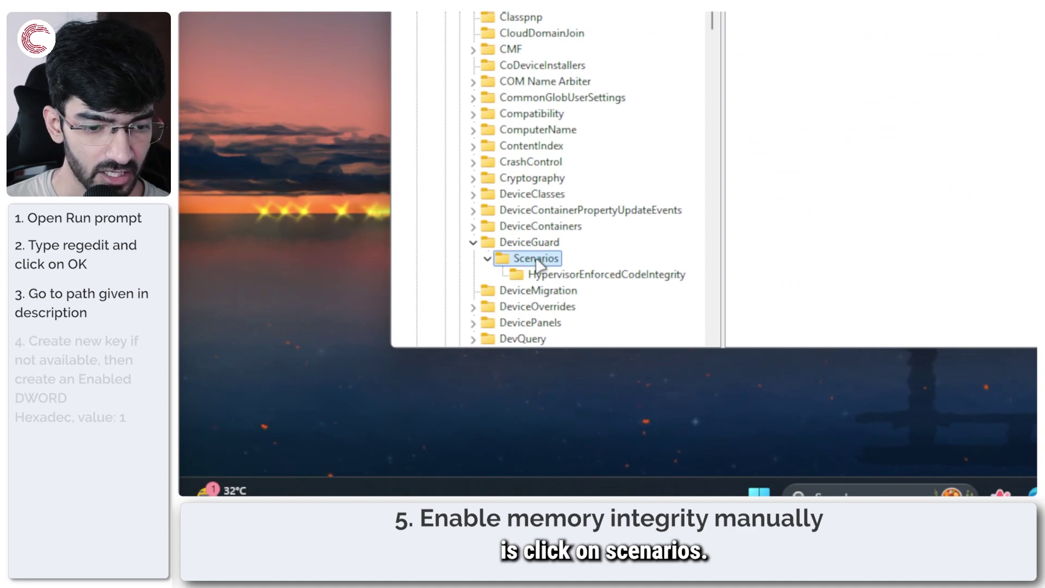
right_click(541, 263)
mouse_move(626, 294)
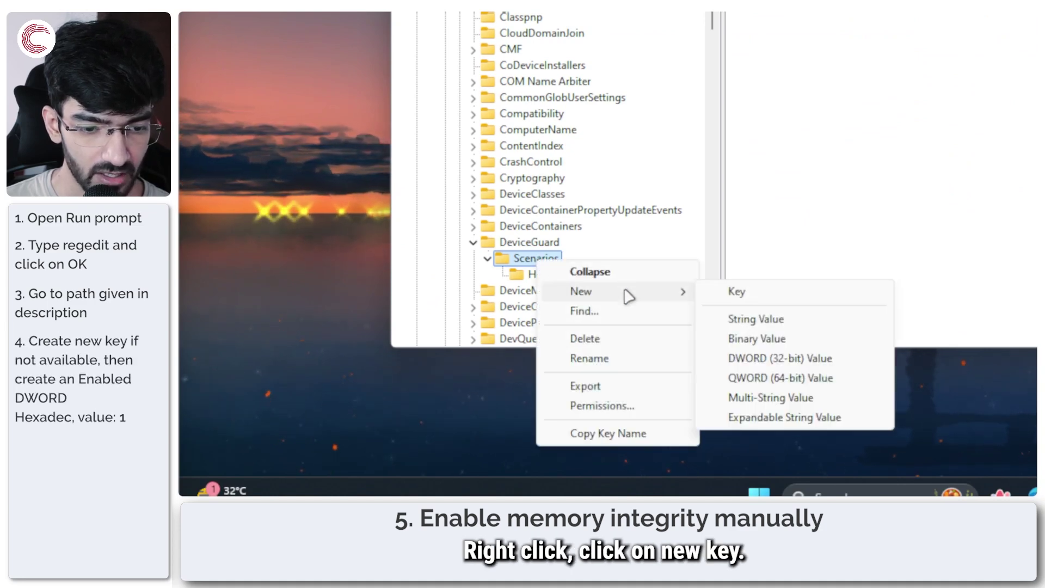
click(746, 295)
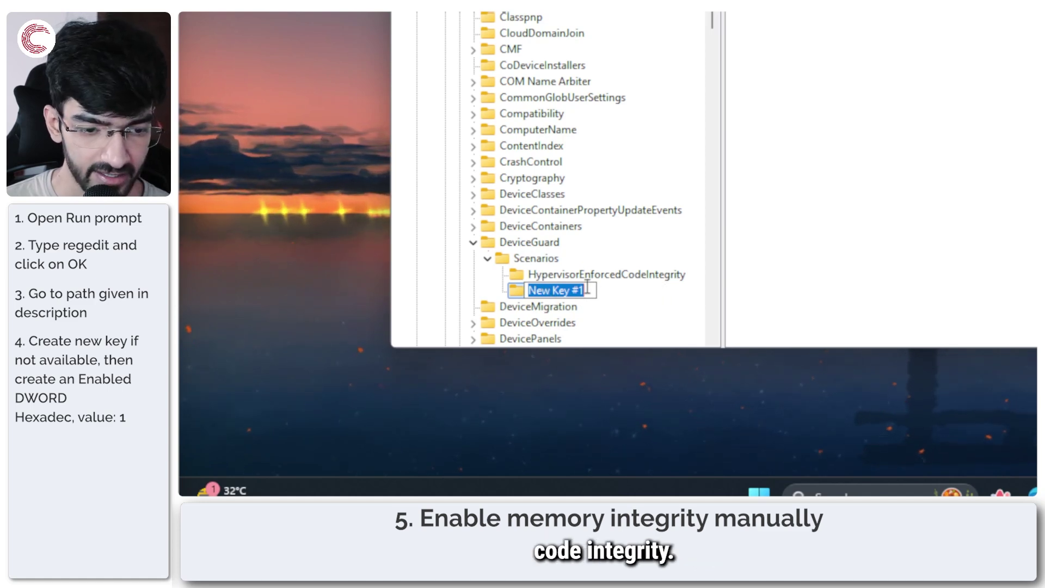
click(587, 289)
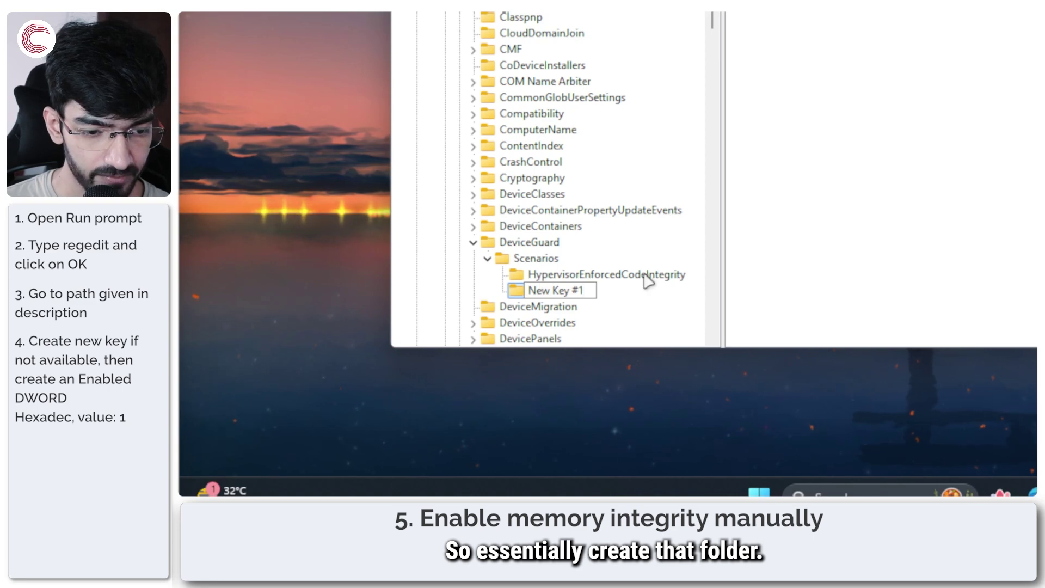
click(697, 270)
right_click(570, 290)
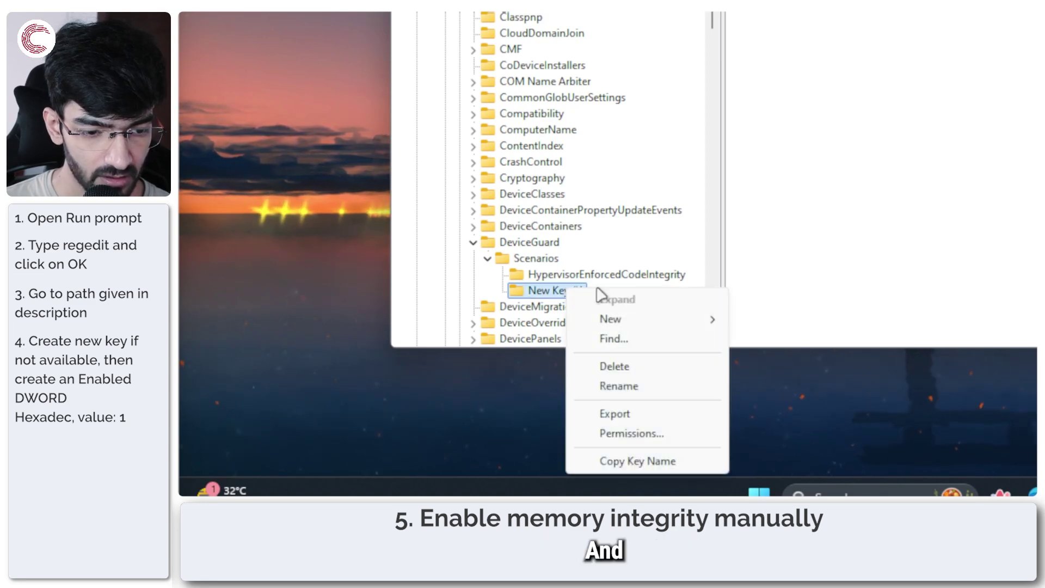
key(Escape)
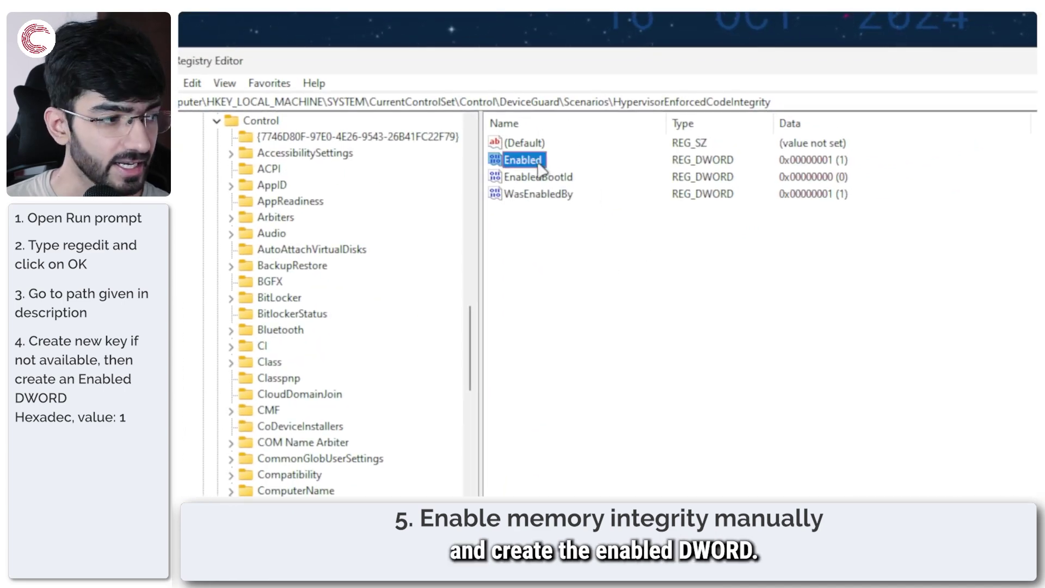
Create a DWORD (32-bit) value named New Value #1 with hexadecimal data 0 in HypervisorEnforcedCodeIntegrity
right_click(537, 257)
mouse_move(605, 267)
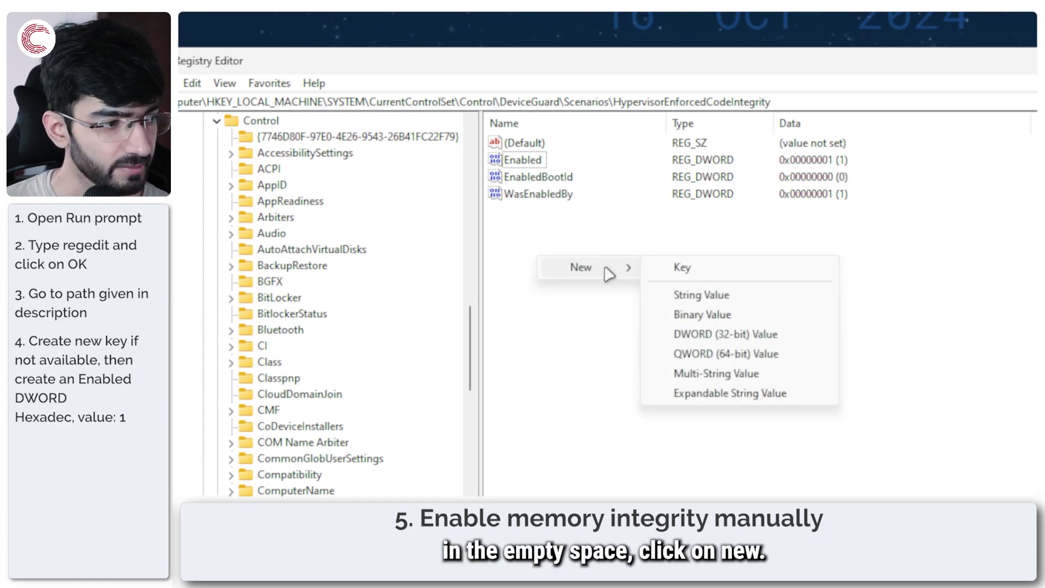
click(770, 338)
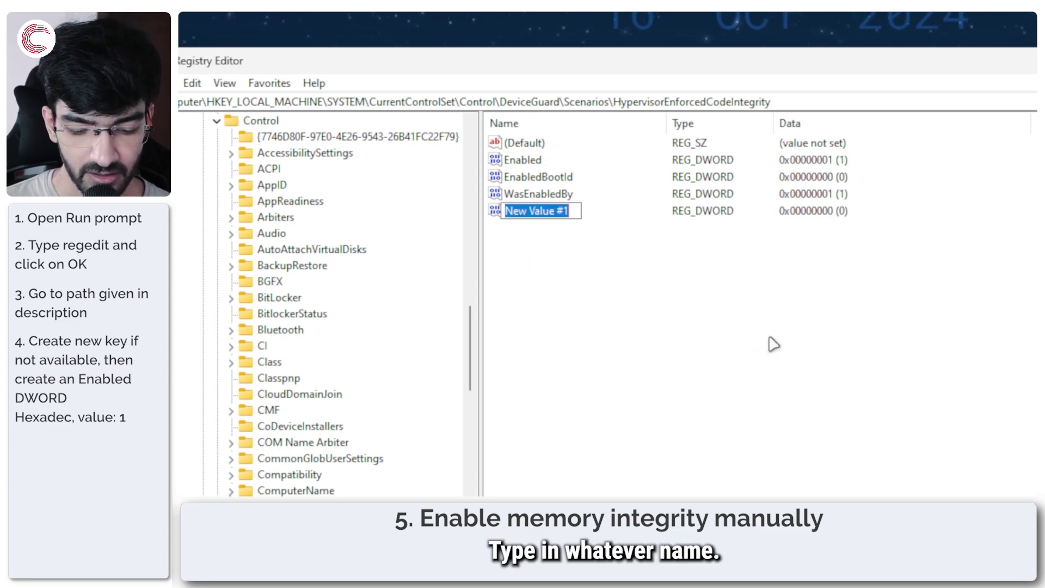
key(Return)
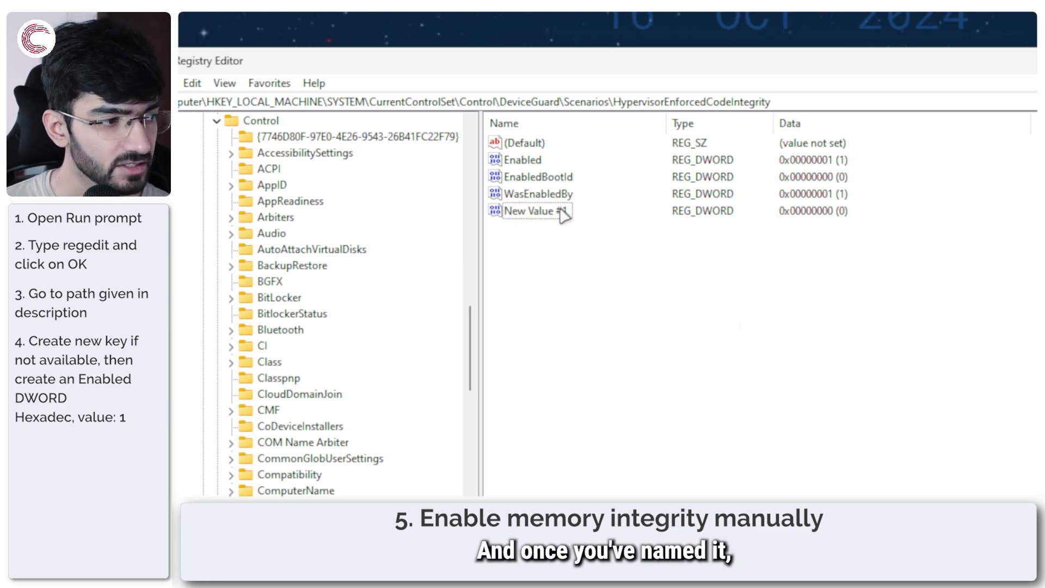
double_click(560, 211)
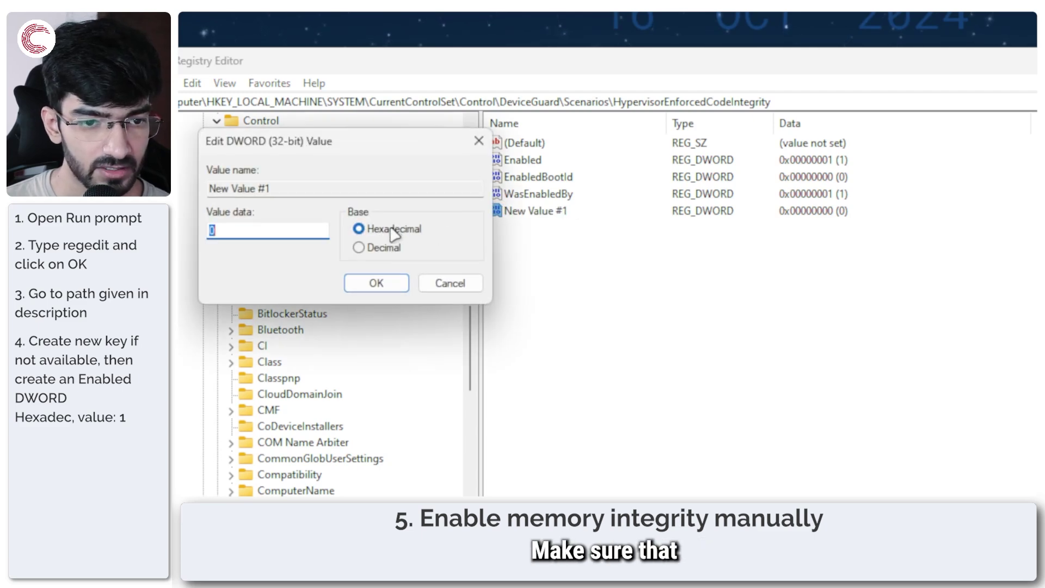
click(260, 228)
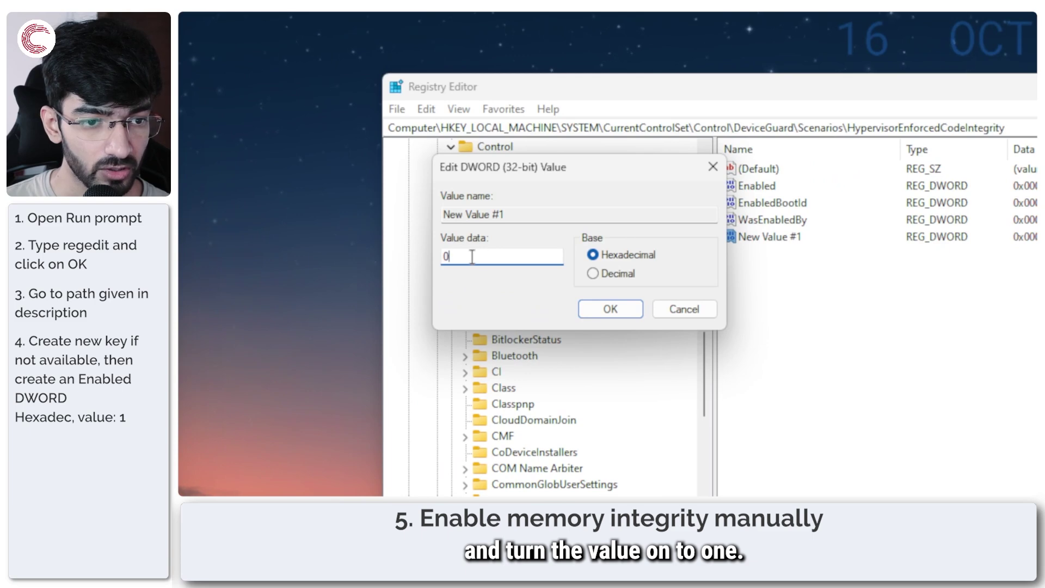
click(712, 315)
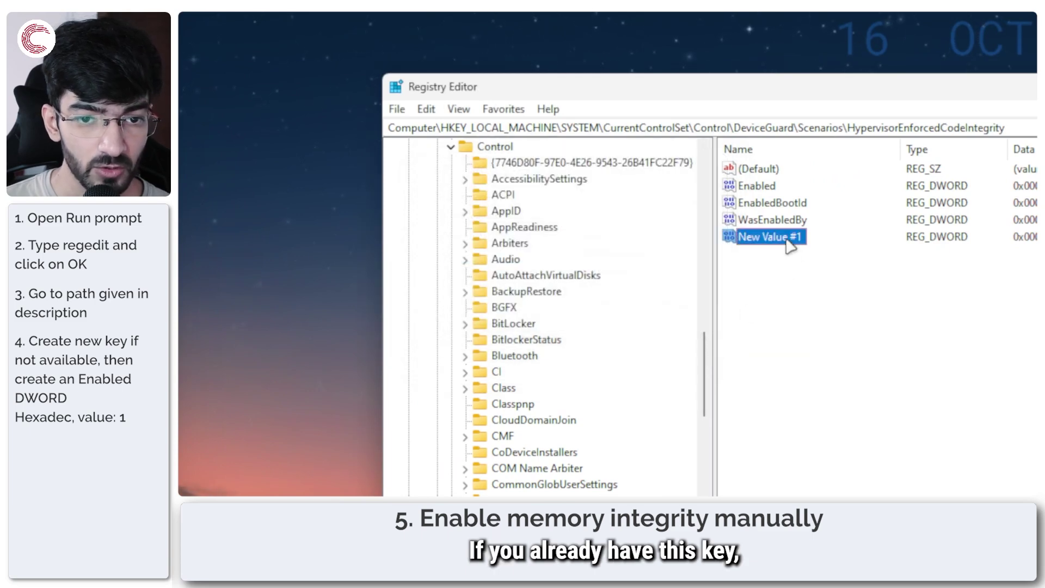
Check that Enabled holds data 1, then delete New Value #1
click(762, 187)
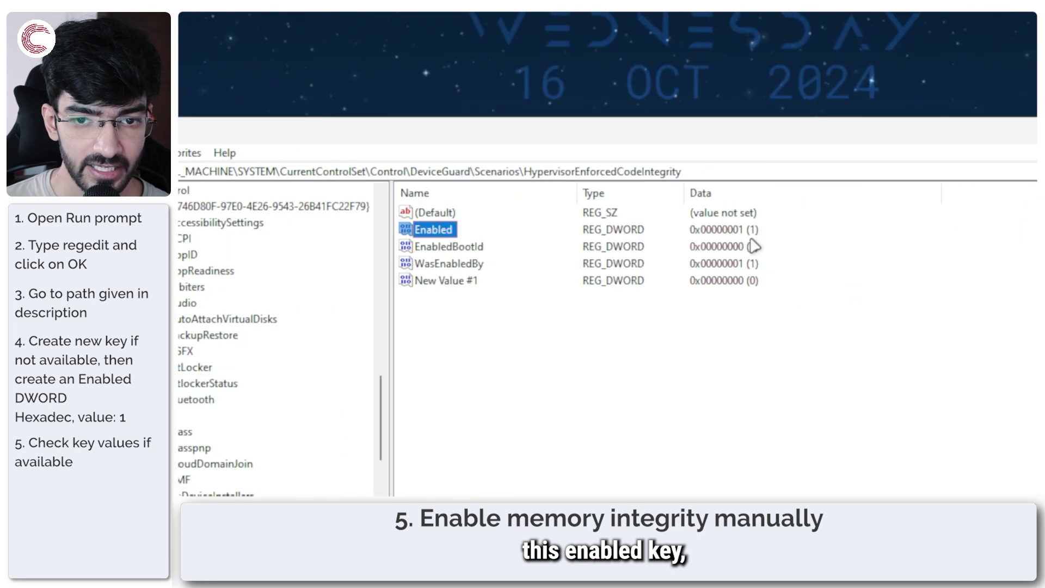
double_click(435, 231)
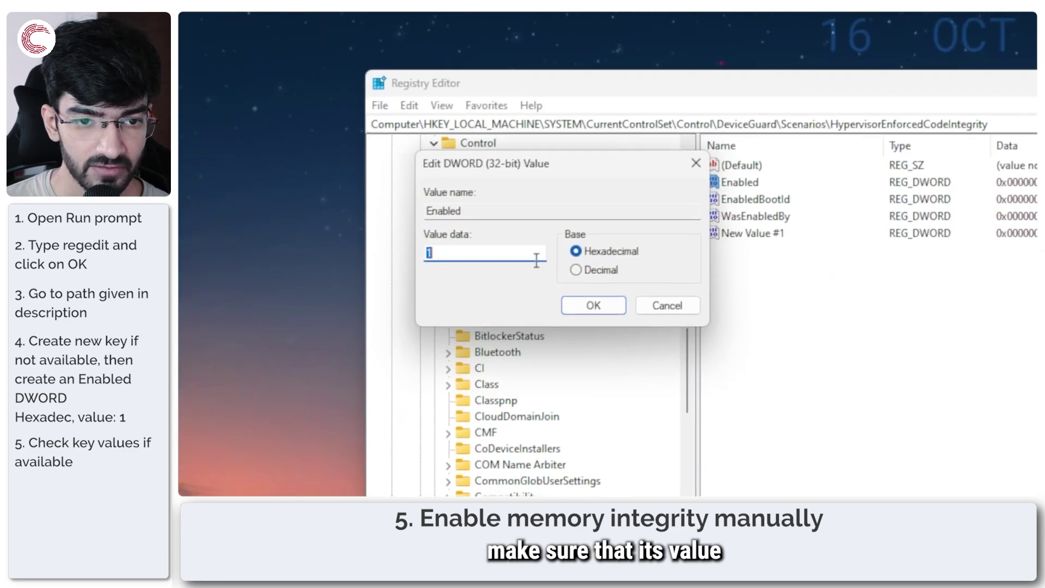
click(640, 308)
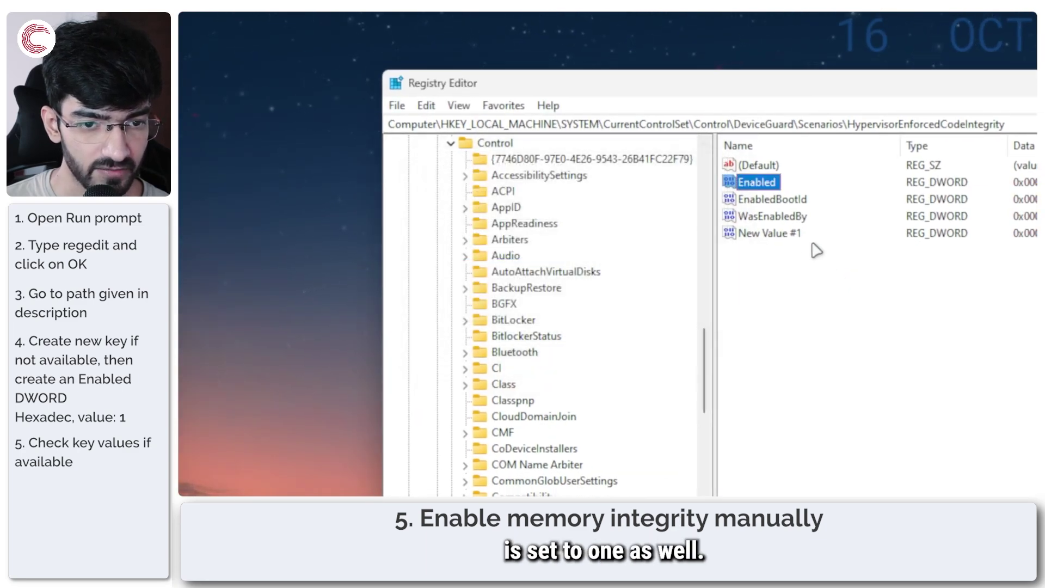
click(794, 235)
key(Delete)
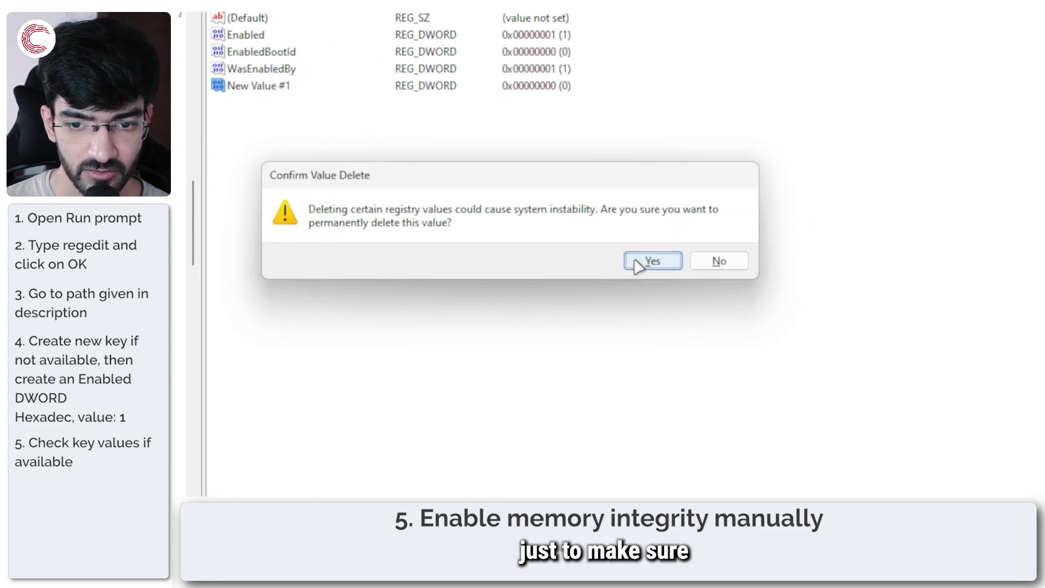
click(653, 263)
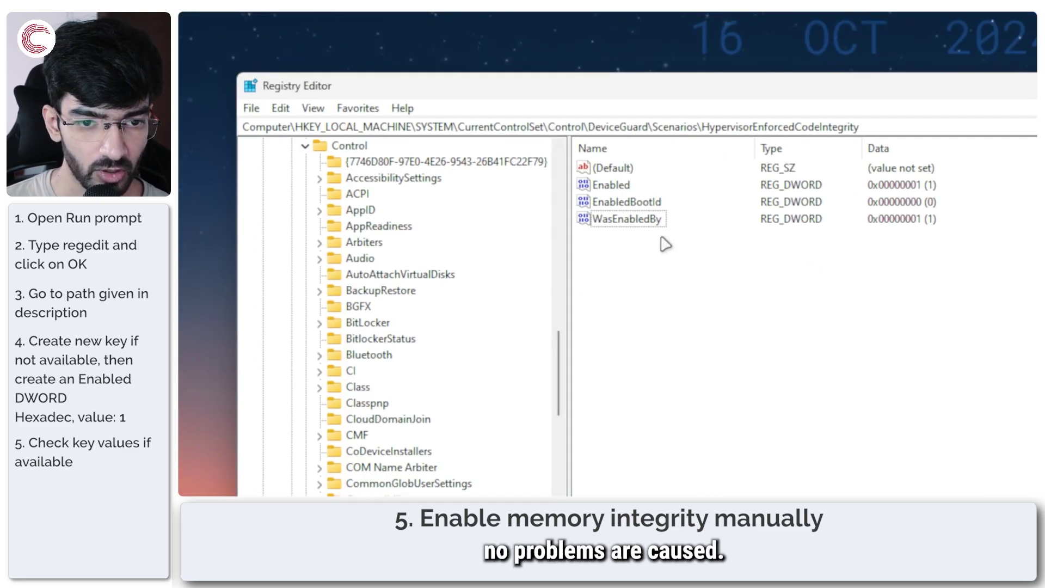
Review the EnabledBootId, WasEnabledBy and Enabled values, then close Registry Editor
click(610, 202)
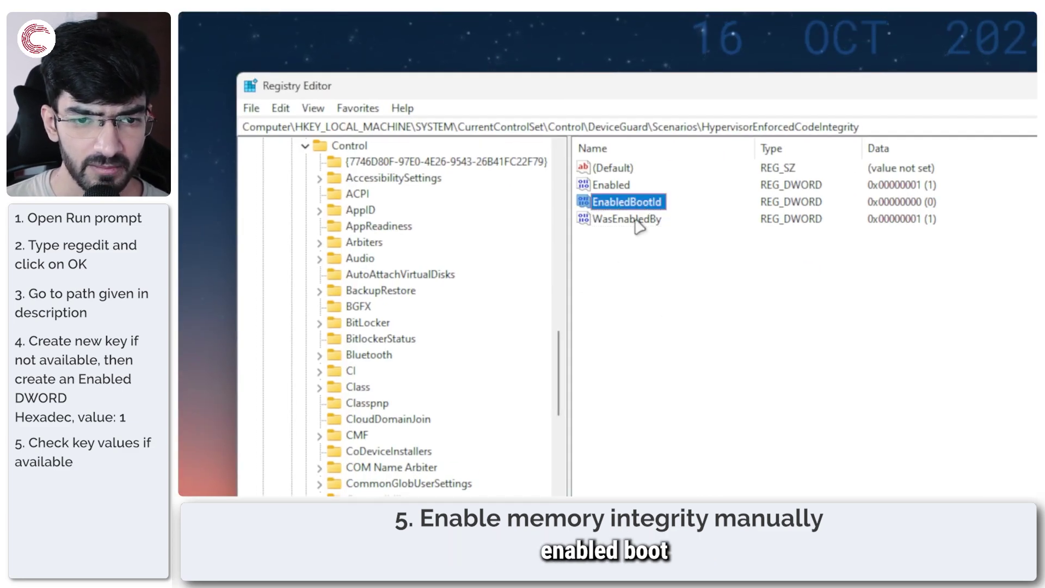
click(639, 219)
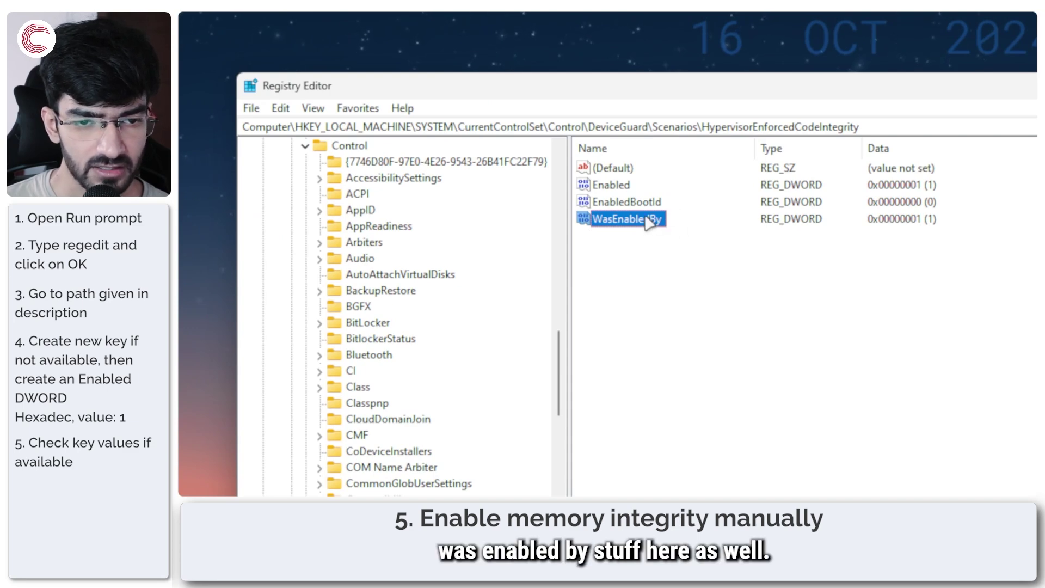
click(626, 188)
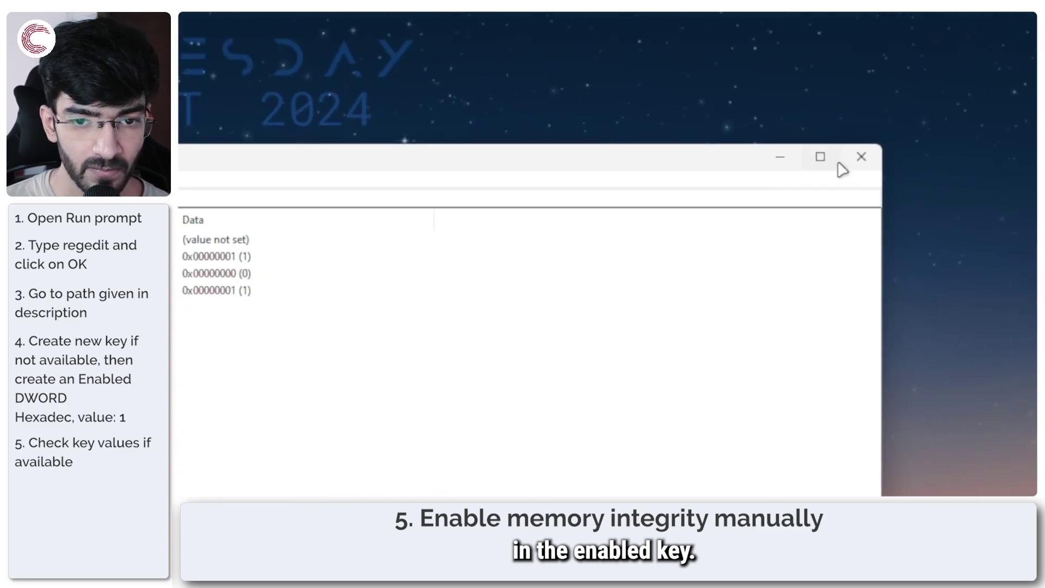
click(861, 156)
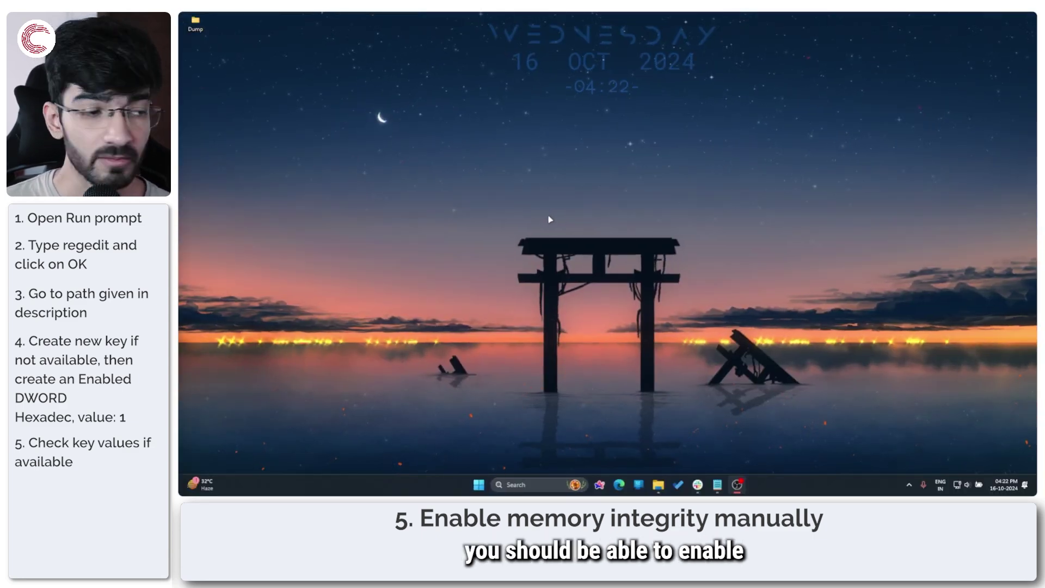